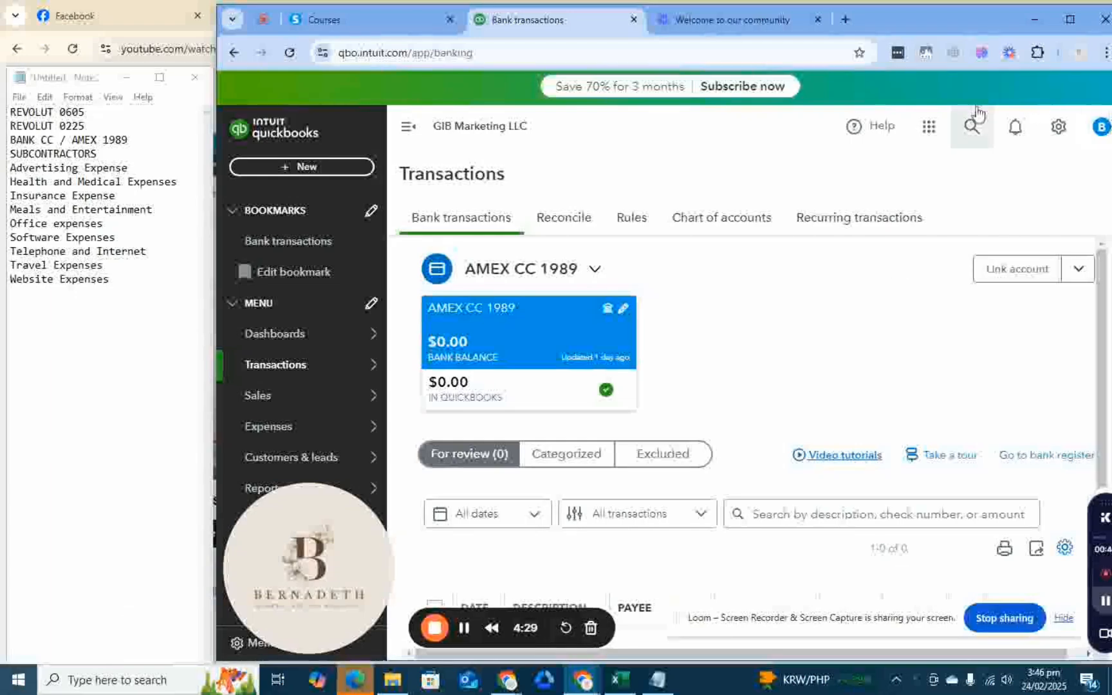
# Step: Open the chart of accounts and filter the account list by "amex"
pyautogui.moveTo(333, 366)
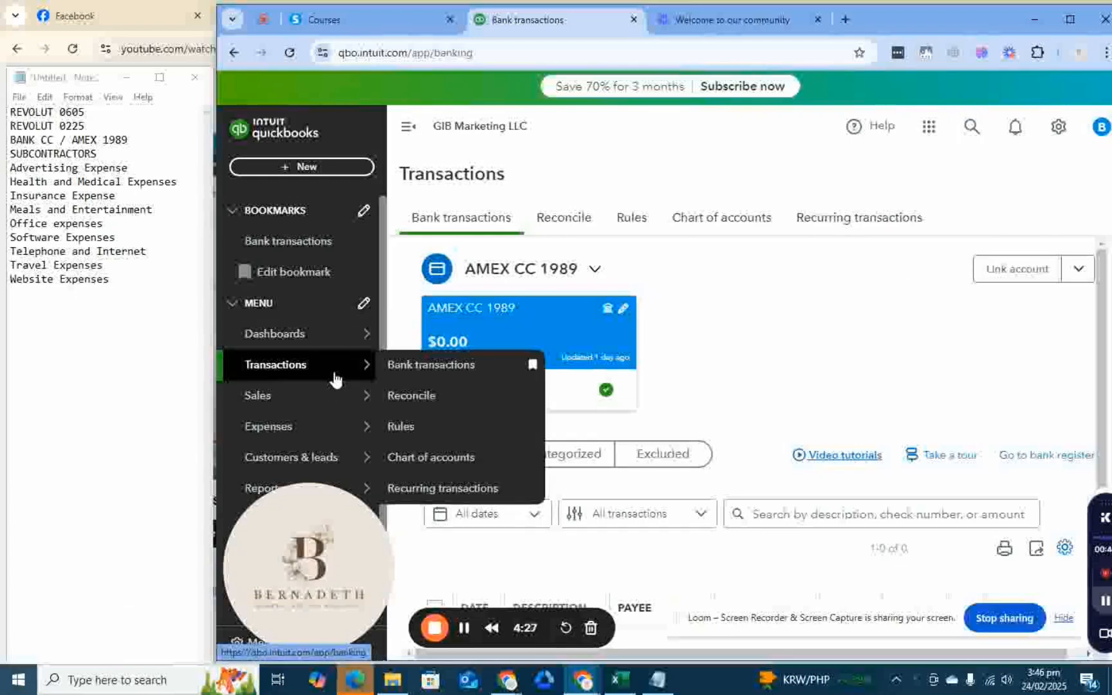
pyautogui.click(435, 459)
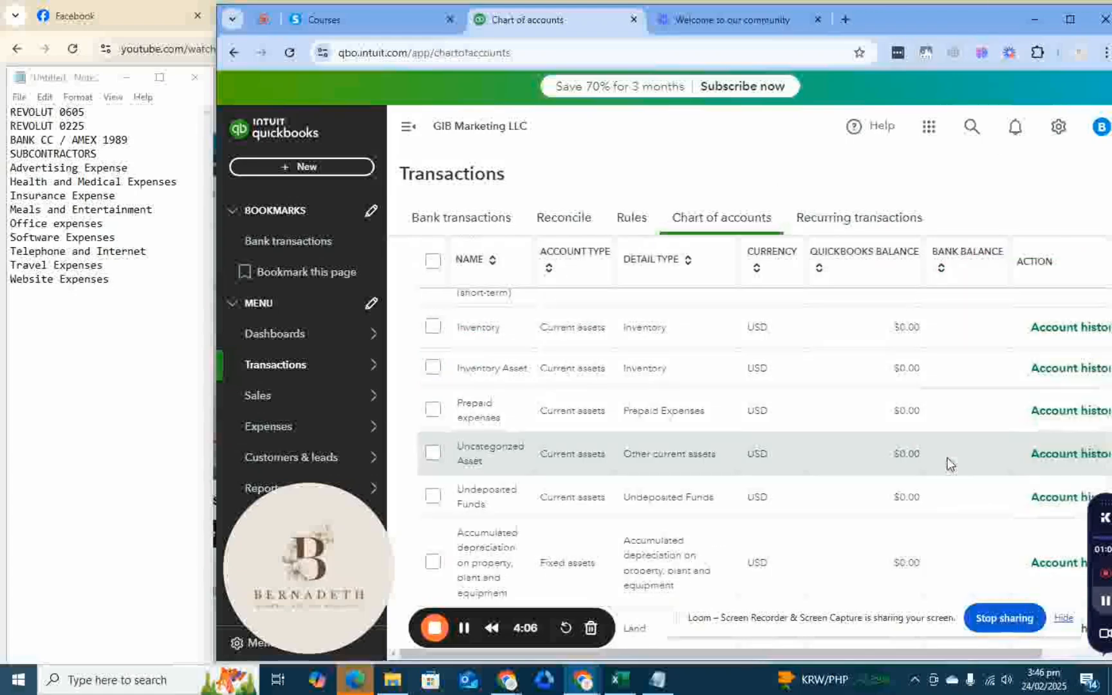
pyautogui.scroll(-5, 950, 462)
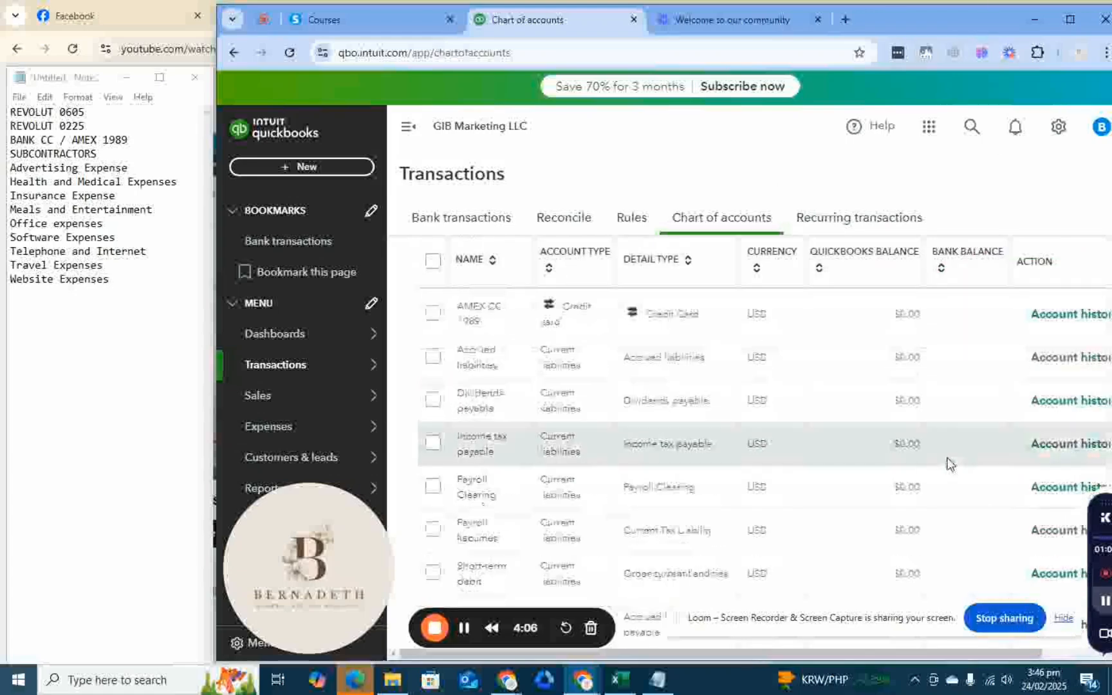
pyautogui.scroll(10, 949, 462)
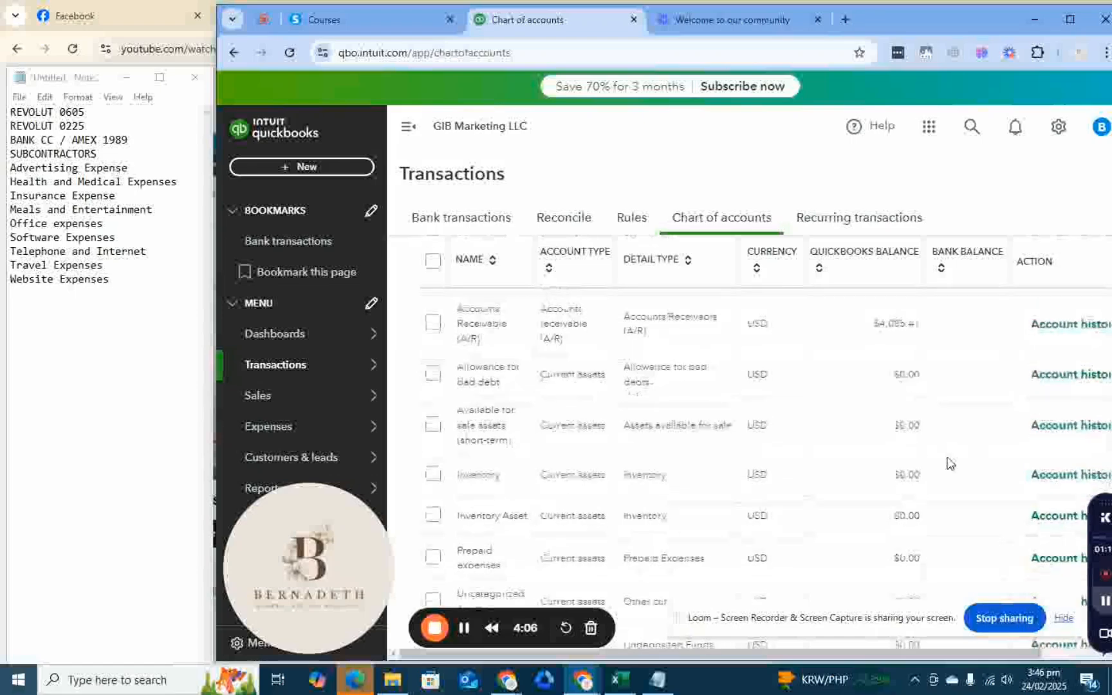
pyautogui.scroll(5, 949, 462)
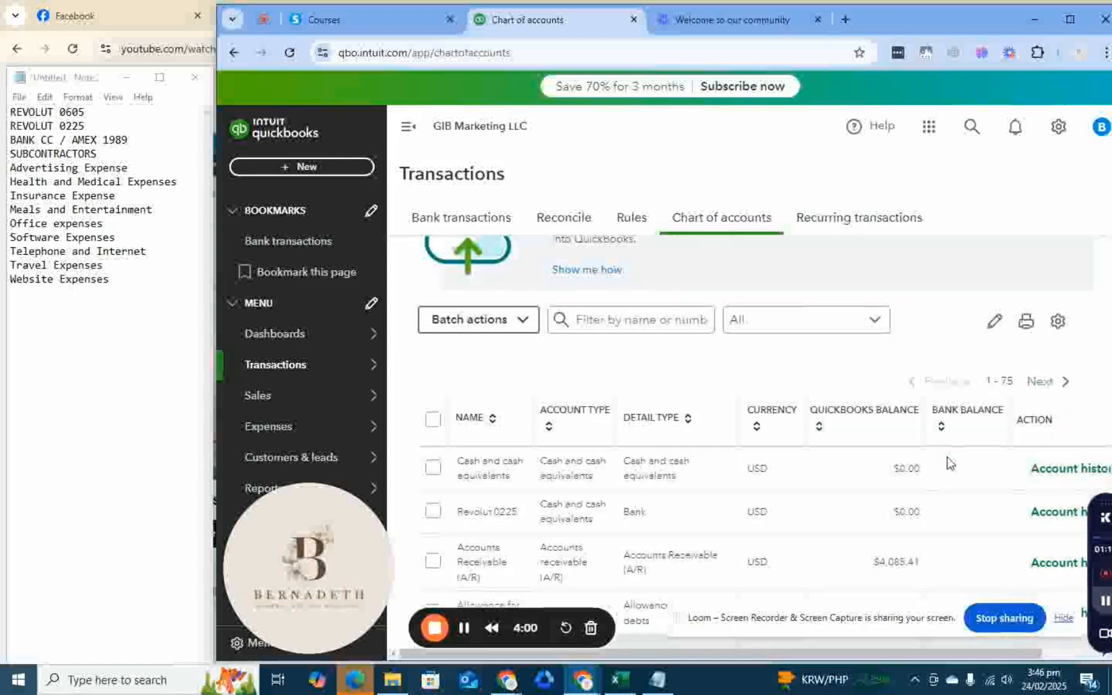
pyautogui.click(578, 325)
pyautogui.write('amex')
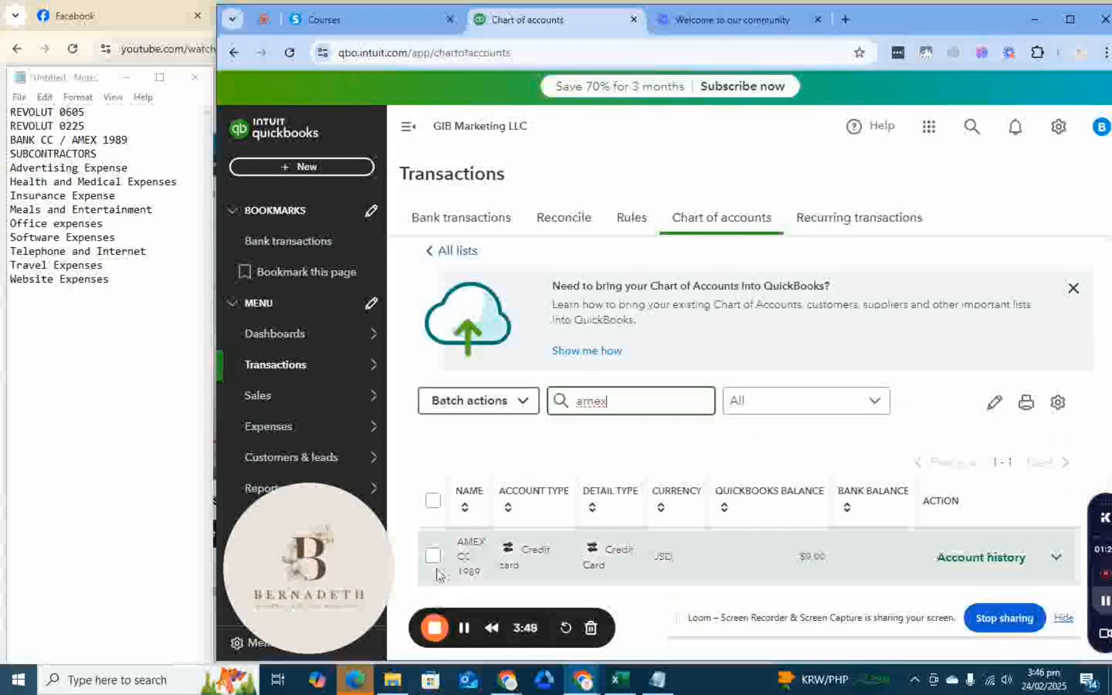
# Step: Select the AMEX CC 1989 account, view its available actions, and clear the selection
pyautogui.click(433, 555)
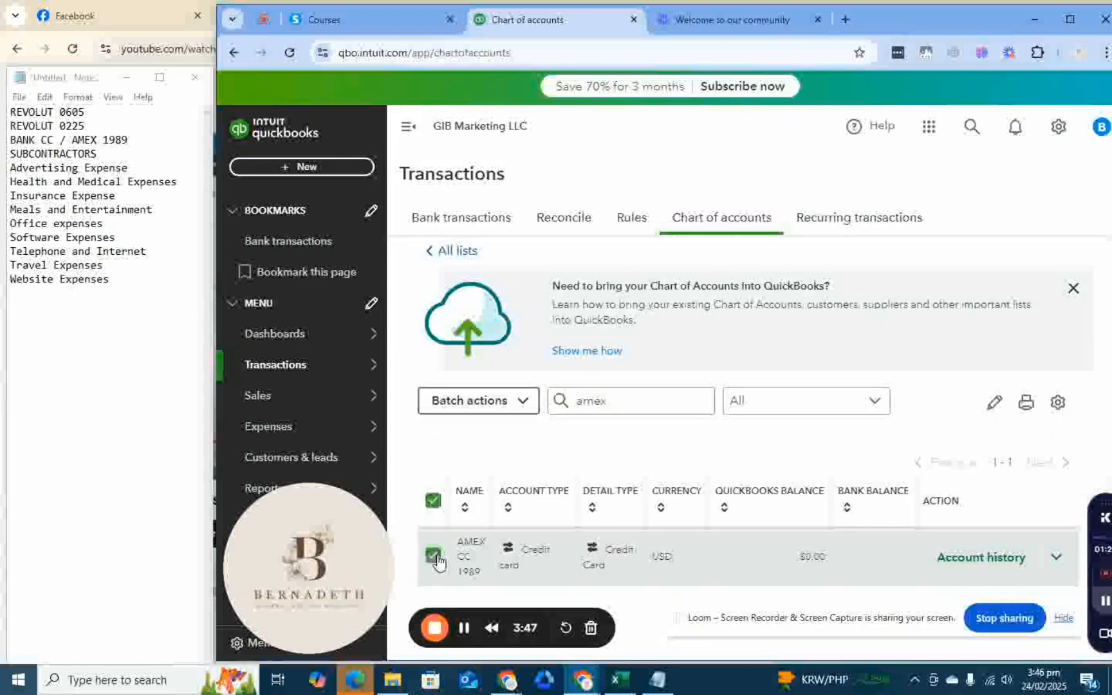
pyautogui.click(1058, 559)
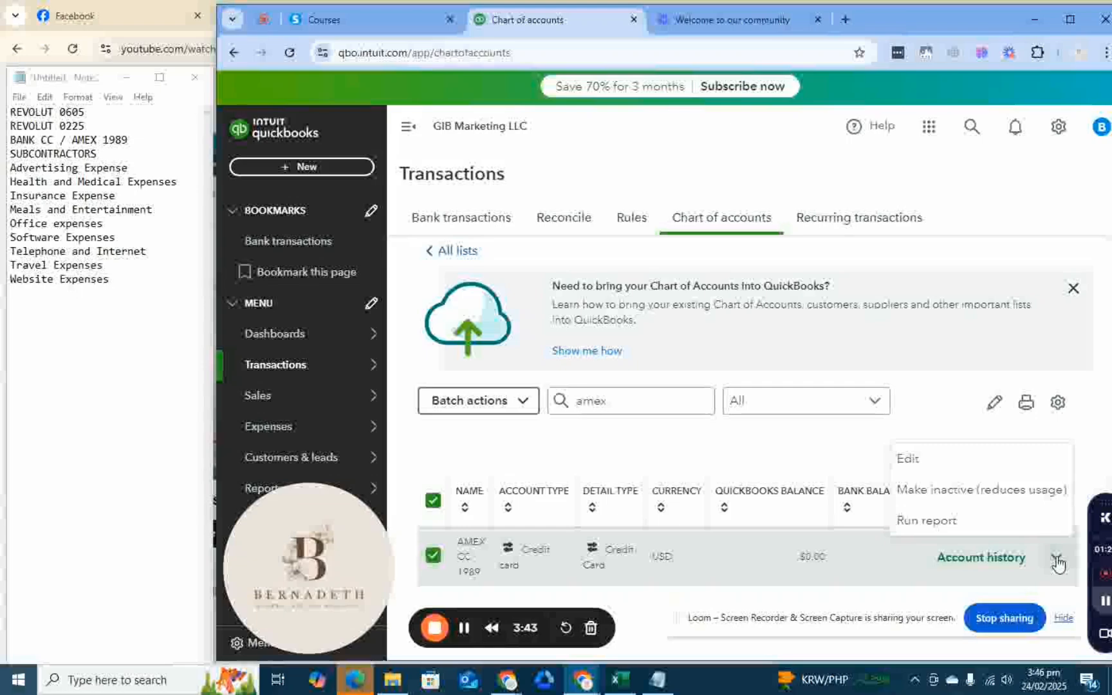
pyautogui.click(432, 501)
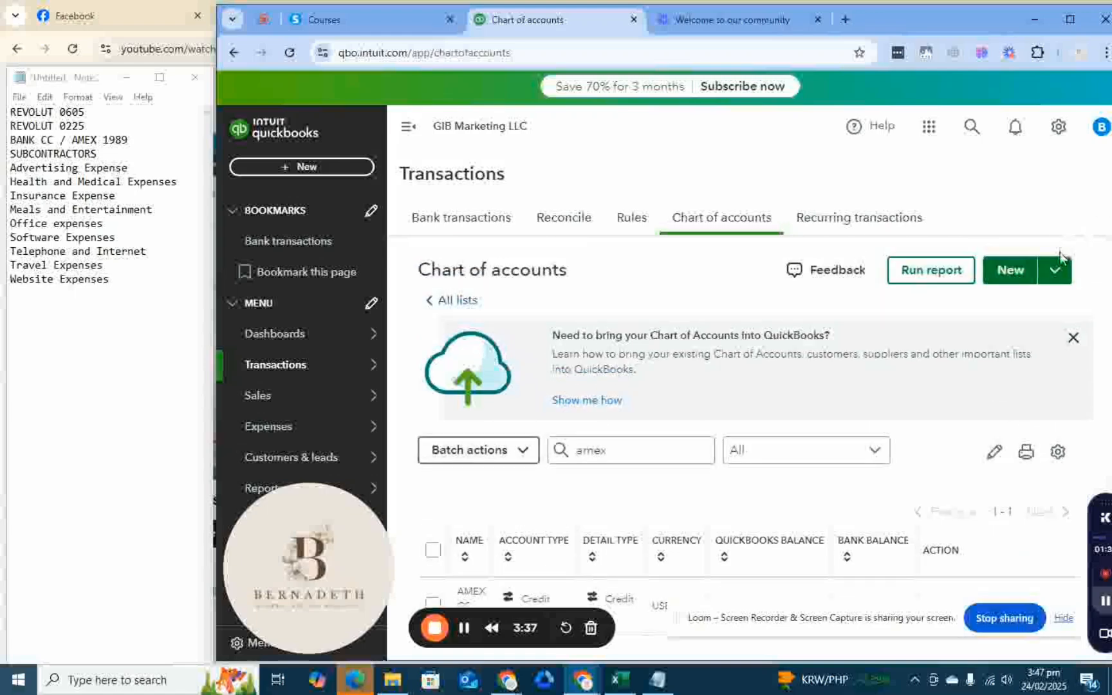
# Step: Open the form for a new account in the chart of accounts
pyautogui.click(1011, 271)
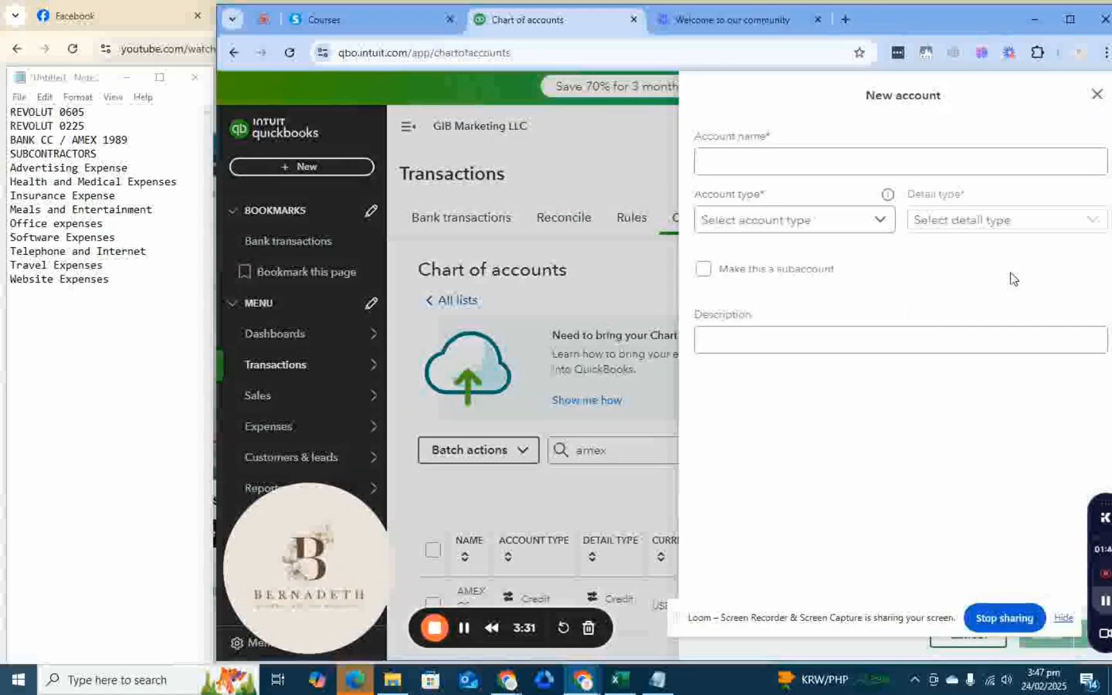
pyautogui.click(716, 158)
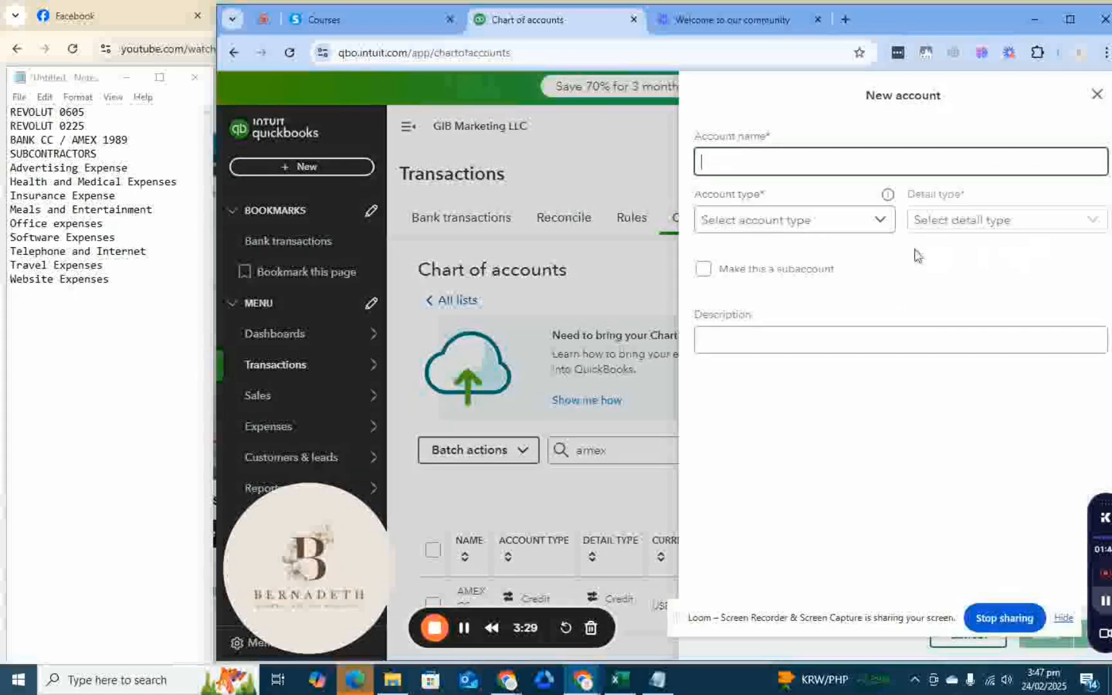
# Step: Set the new account's type to Credit card and name it "Amex CC 1989"
pyautogui.click(879, 222)
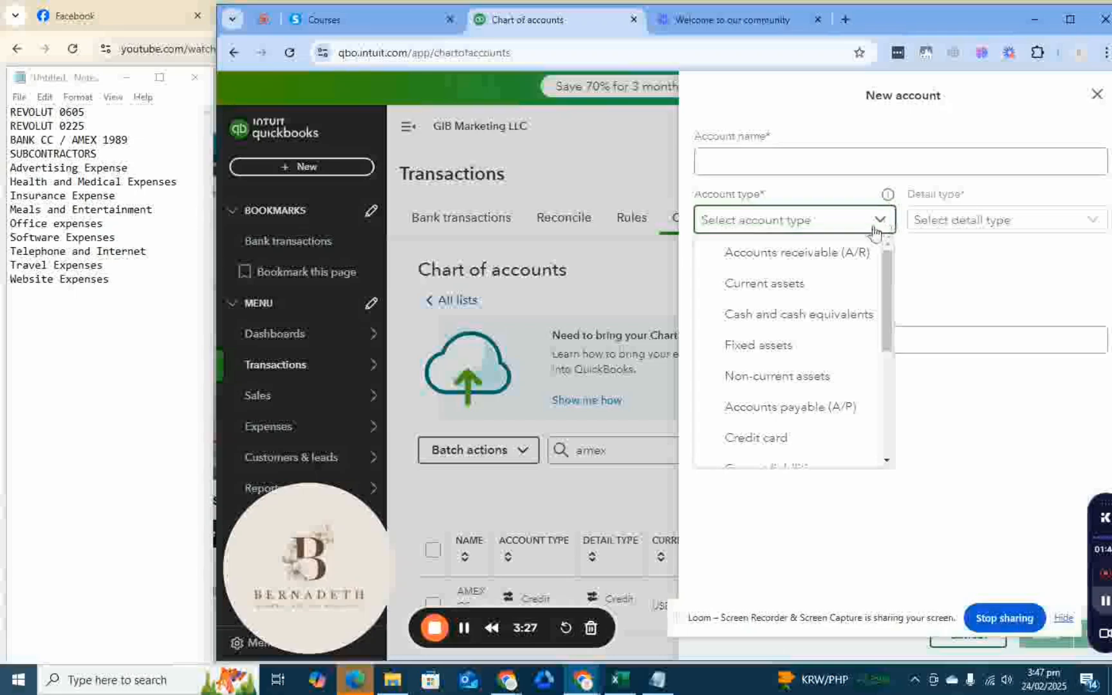
pyautogui.click(785, 439)
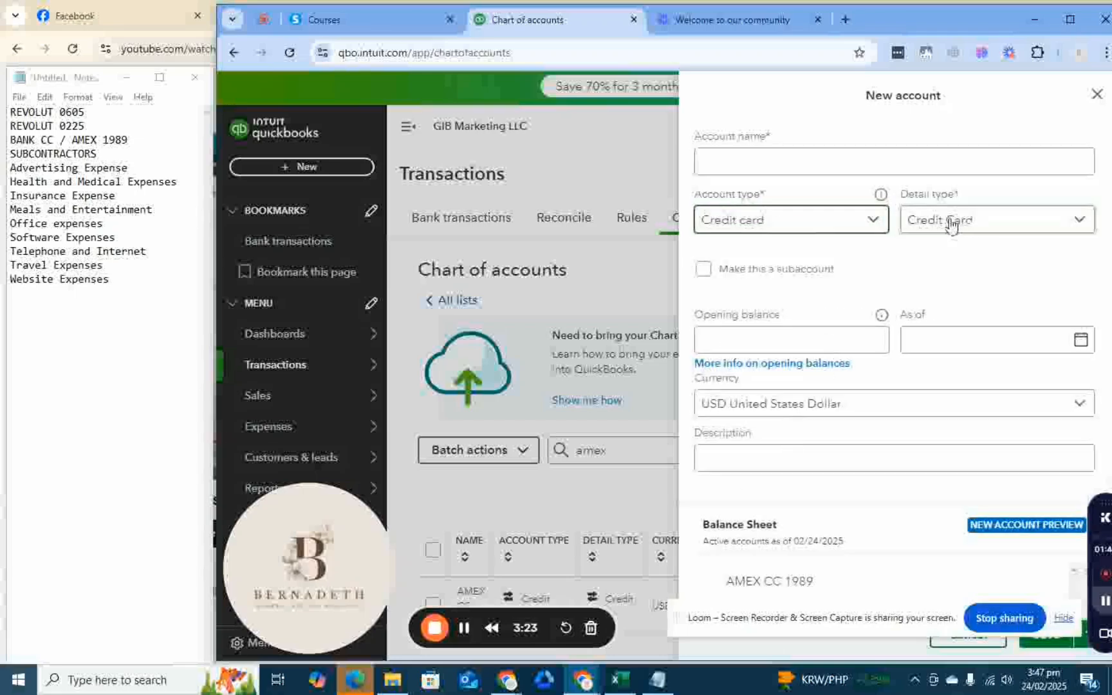
pyautogui.click(745, 153)
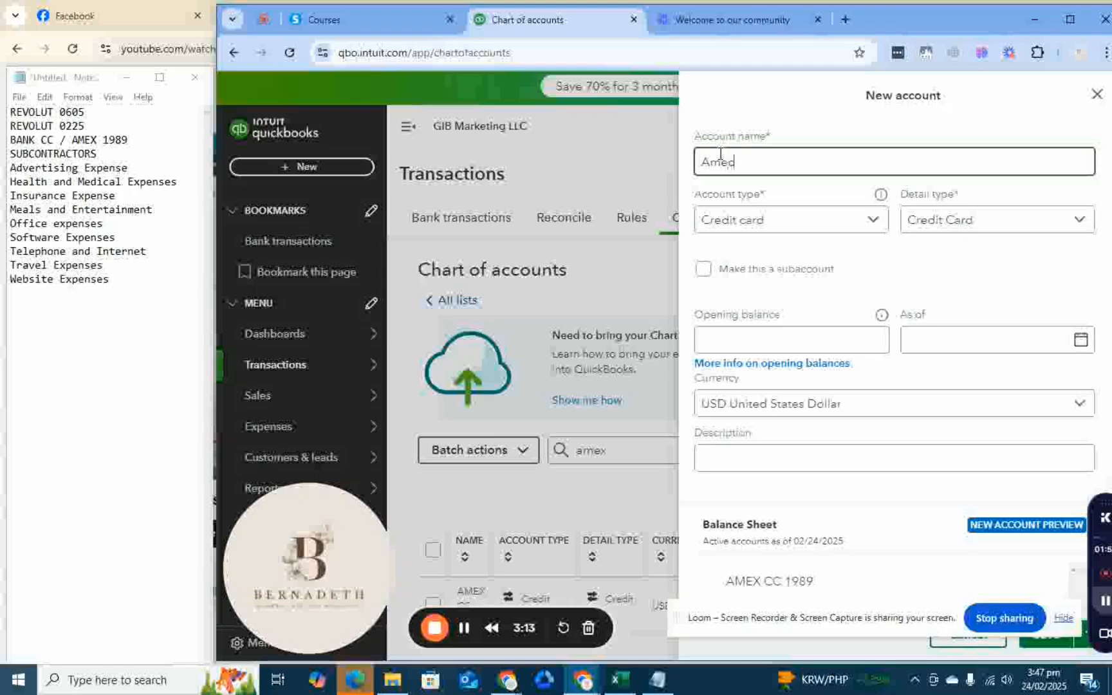
pyautogui.write('Amex CC ')
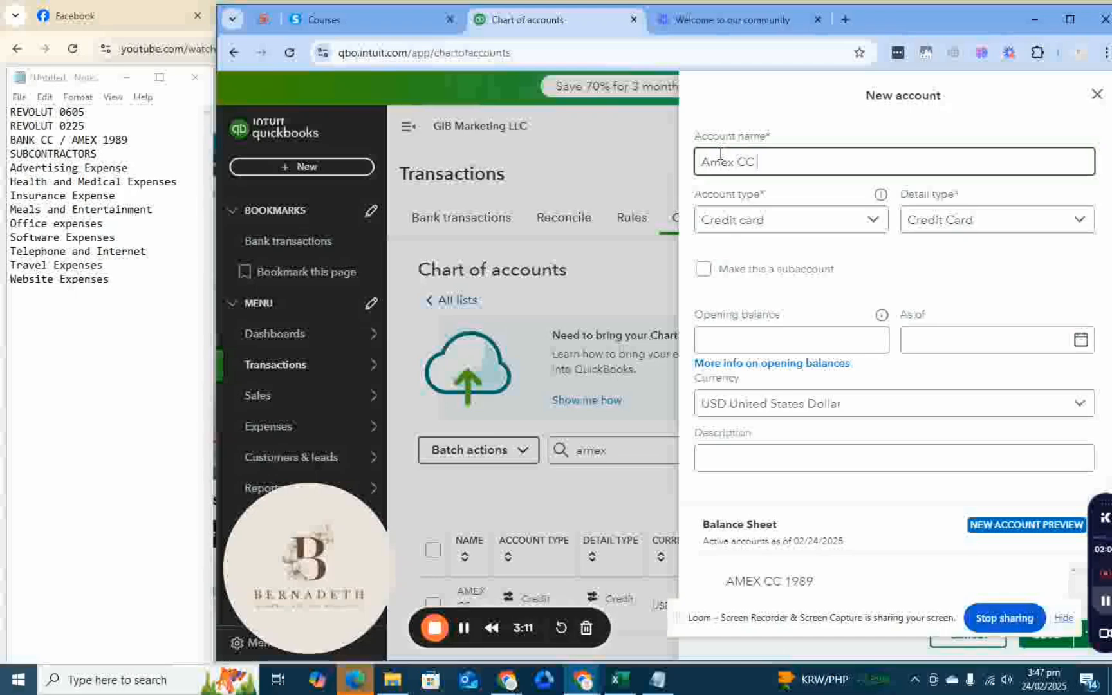
pyautogui.write('1989')
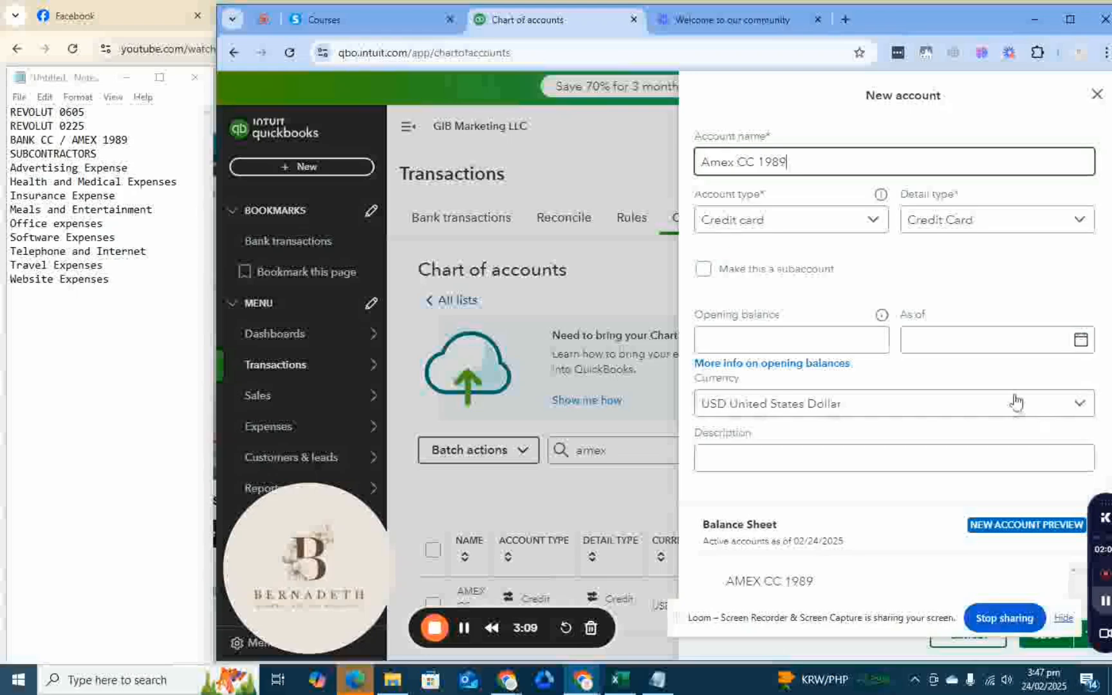
pyautogui.scroll(-2, 1015, 403)
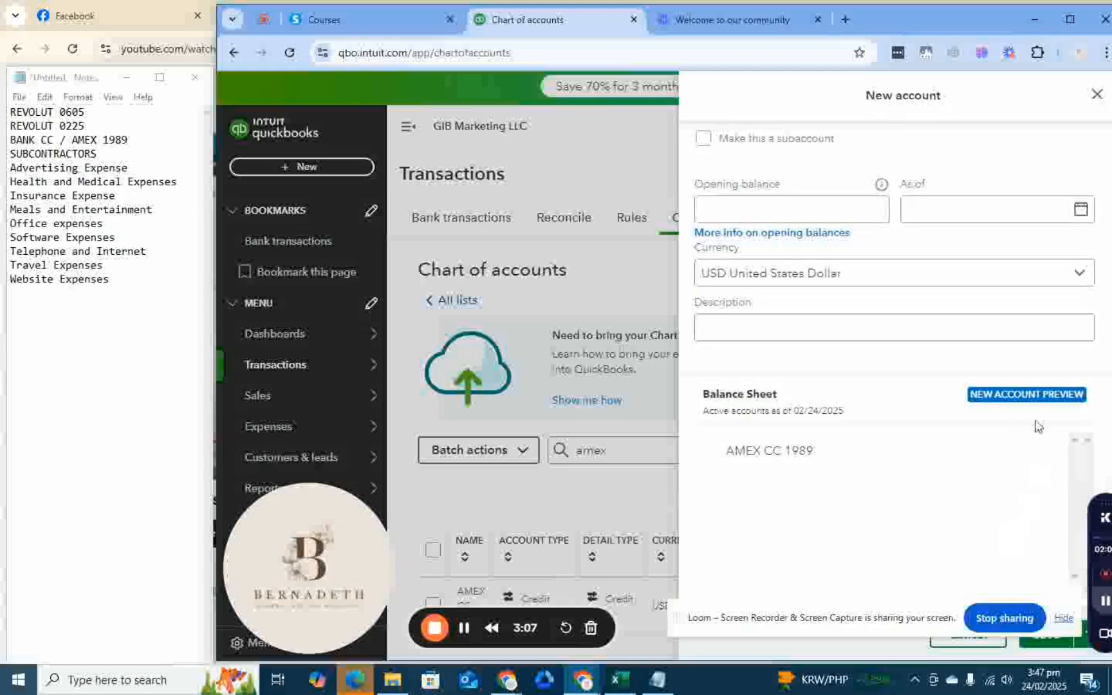
pyautogui.moveTo(1104, 520); pyautogui.dragTo(679, 560)
pyautogui.moveTo(792, 619); pyautogui.dragTo(458, 689)
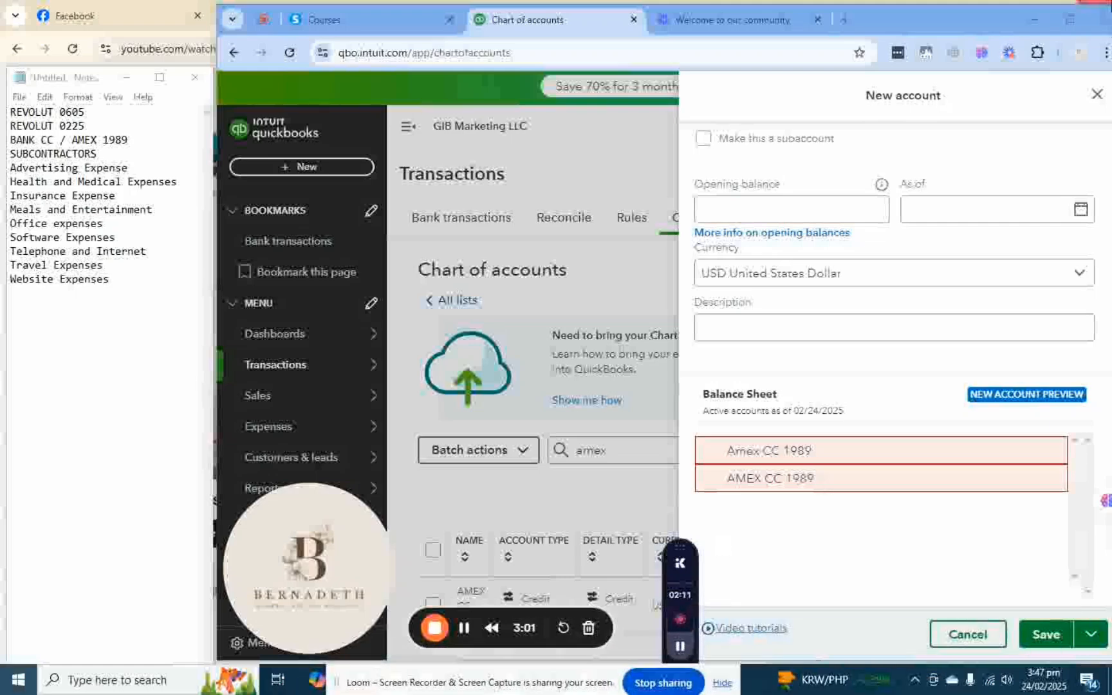
pyautogui.moveTo(670, 561); pyautogui.dragTo(22, 429)
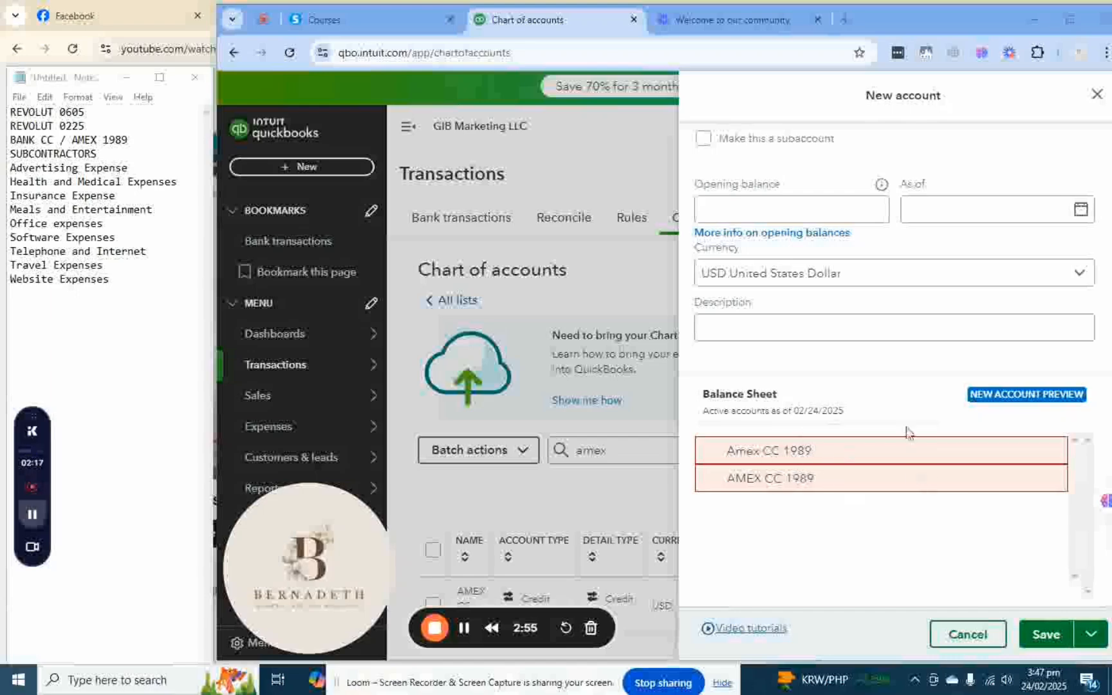
# Step: Clear the new account's name and set its account type to Cash and cash equivalents
pyautogui.scroll(2, 970, 297)
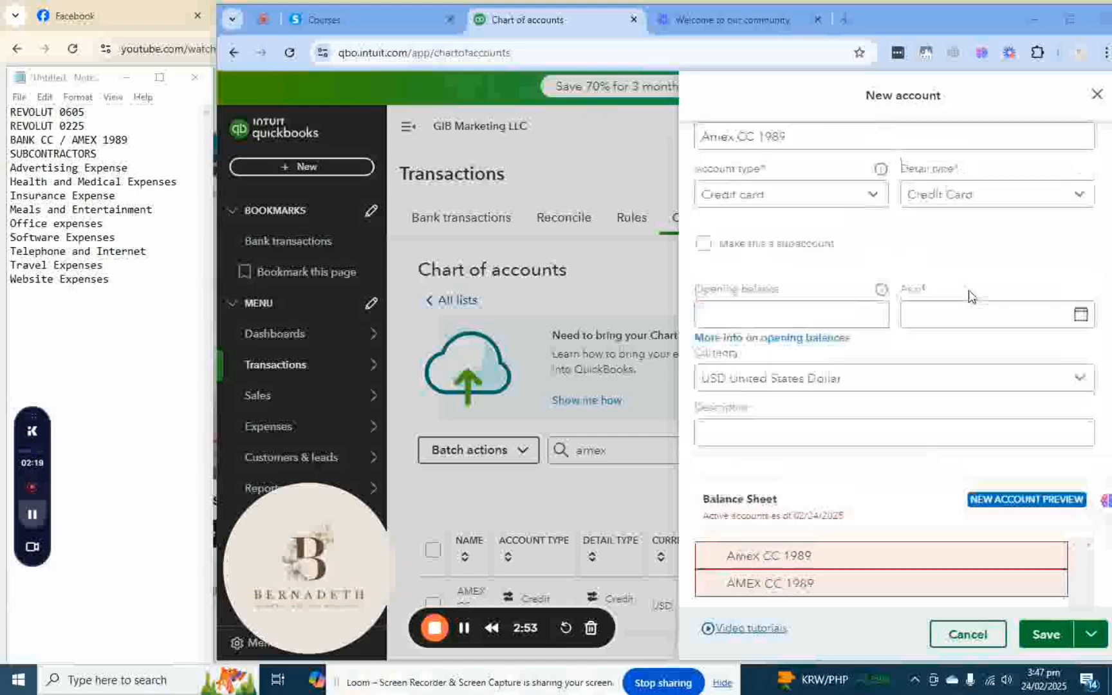
pyautogui.tripleClick(804, 165)
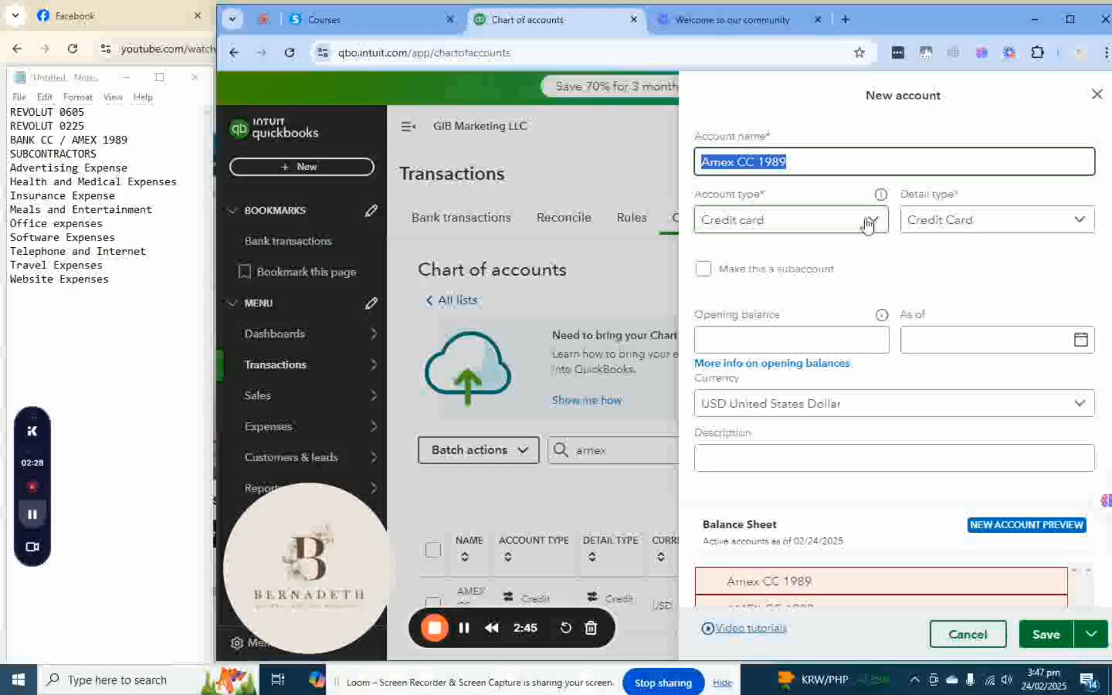
pyautogui.press('BackSpace')
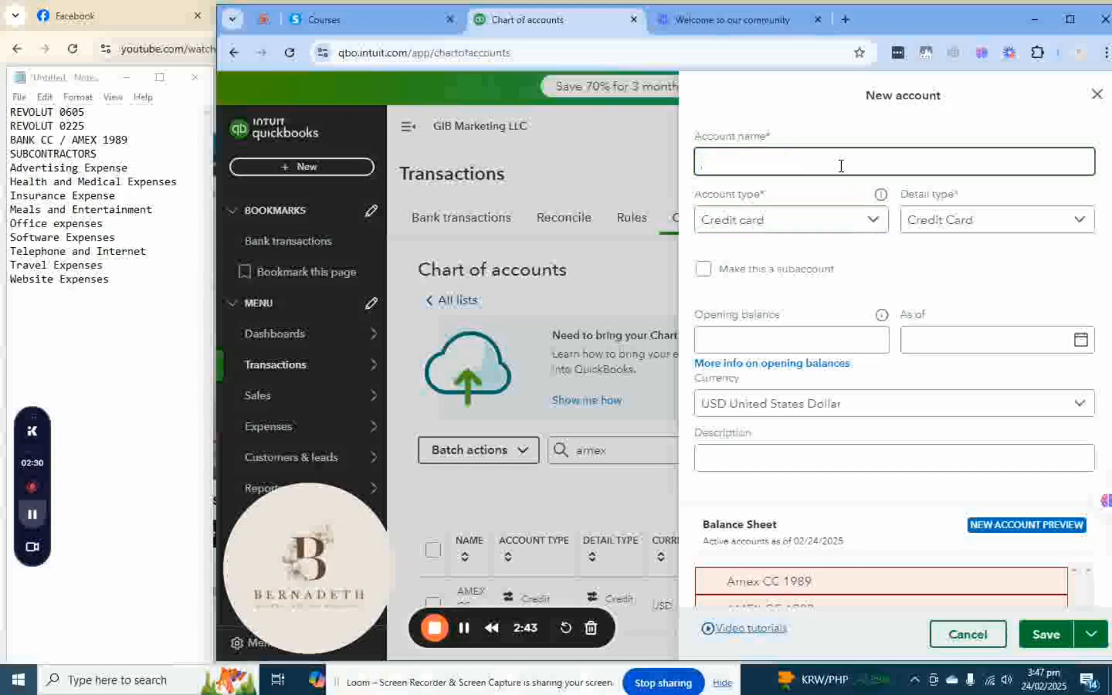
pyautogui.click(873, 218)
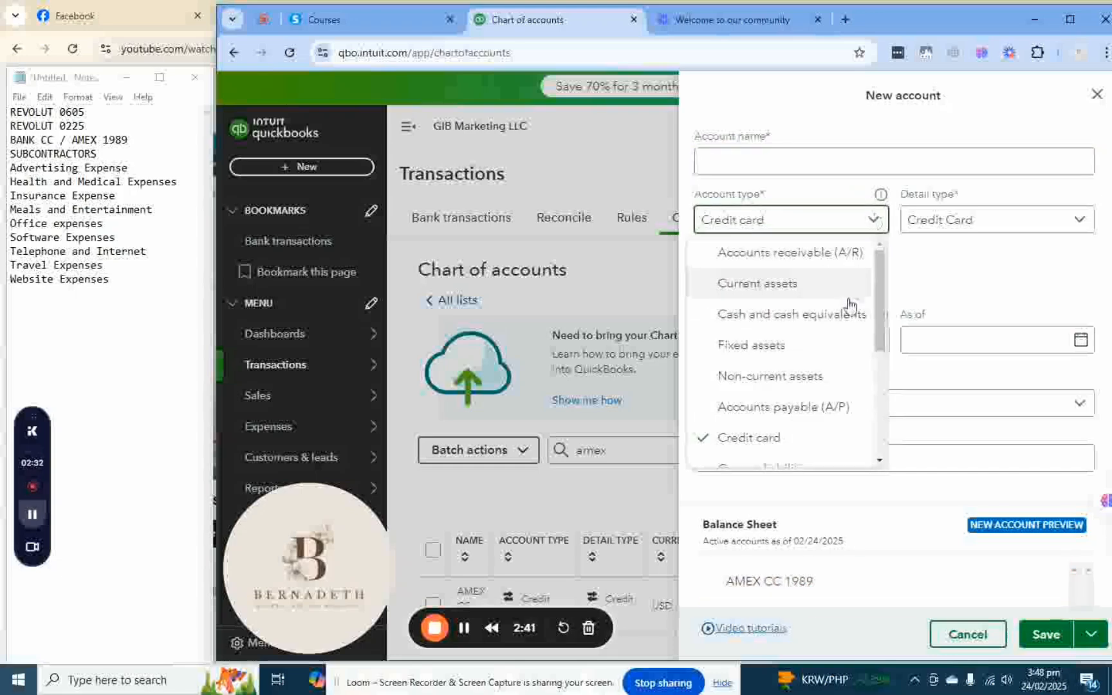
pyautogui.scroll(-1, 849, 303)
pyautogui.scroll(1, 851, 304)
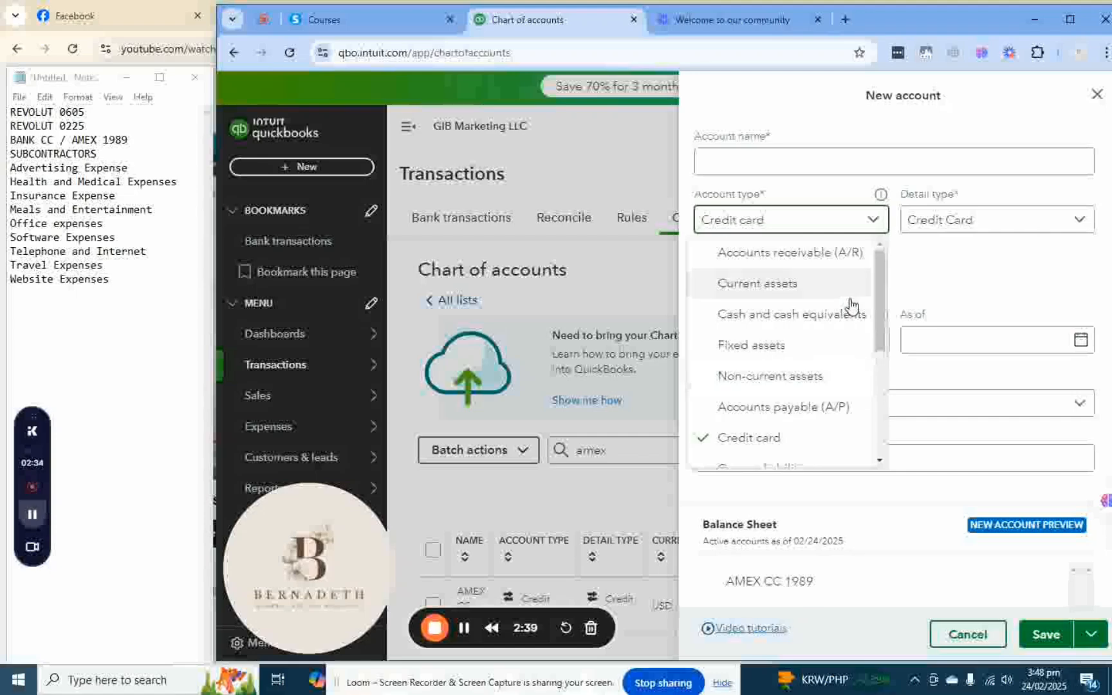
pyautogui.scroll(-3, 850, 304)
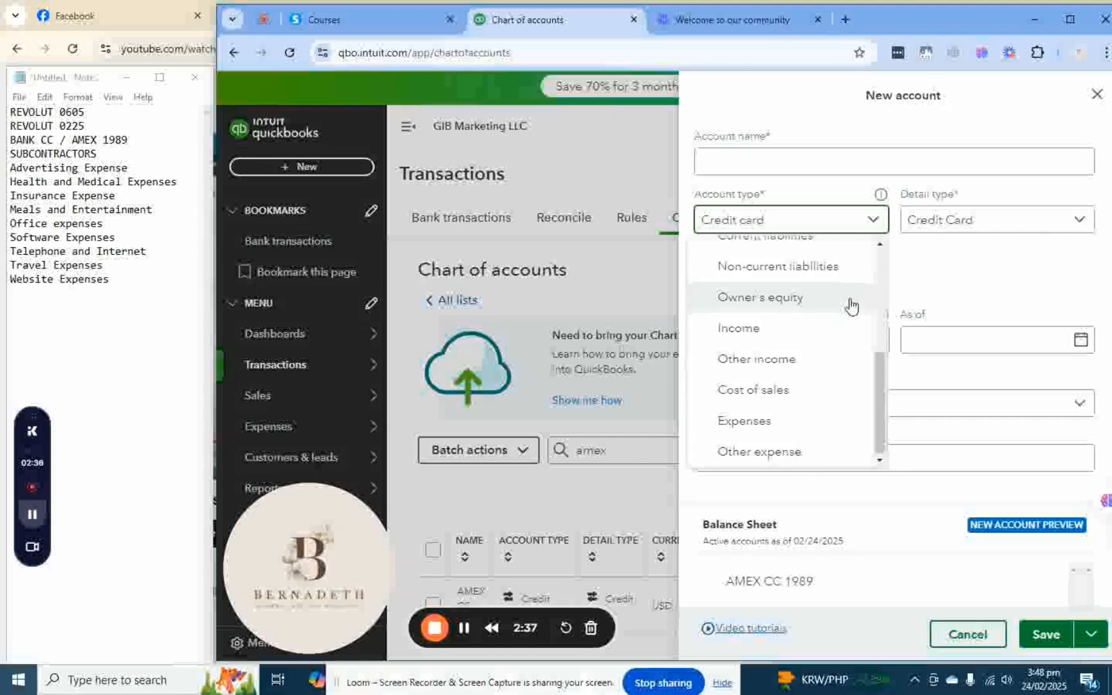
pyautogui.moveTo(880, 405); pyautogui.dragTo(883, 248)
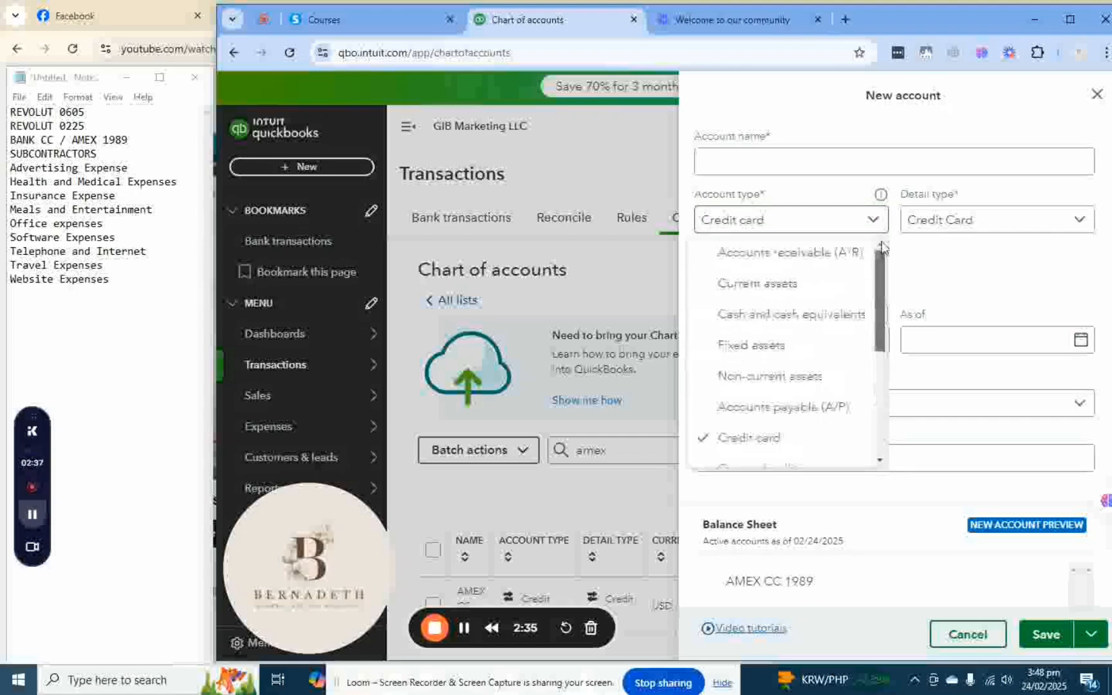
pyautogui.click(786, 314)
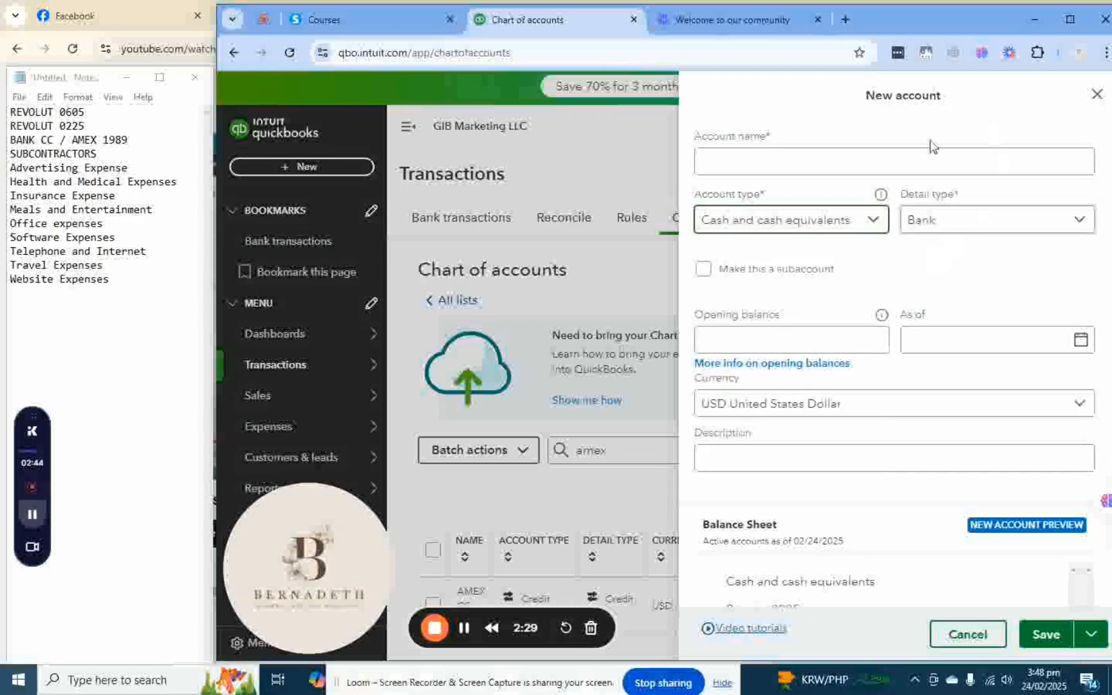
# Step: Name the new bank account "Revolut Savings 0225"
pyautogui.click(766, 164)
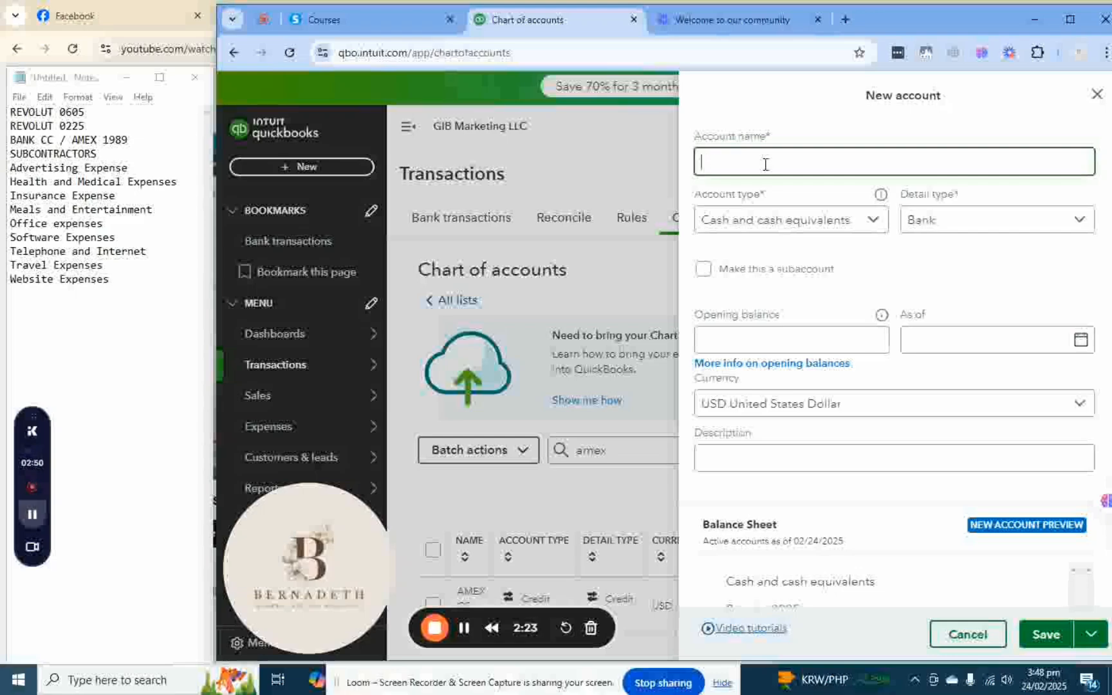
pyautogui.write('RE')
pyautogui.press('BackSpace')
pyautogui.write('v')
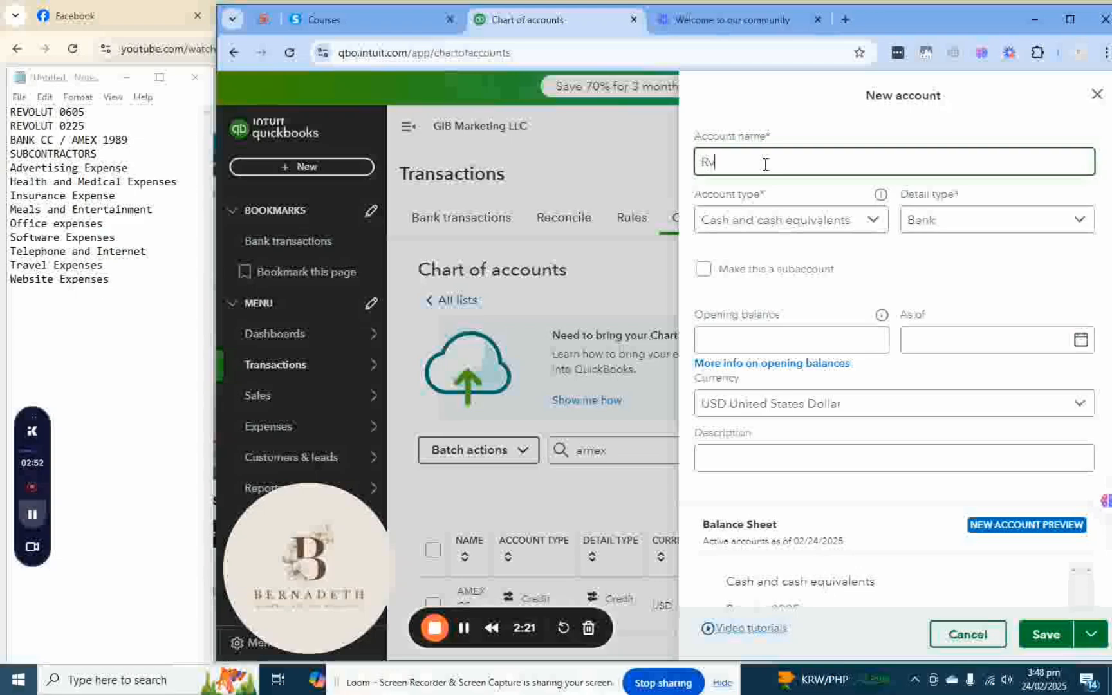
pyautogui.press('BackSpace')
pyautogui.write('evolut Savings')
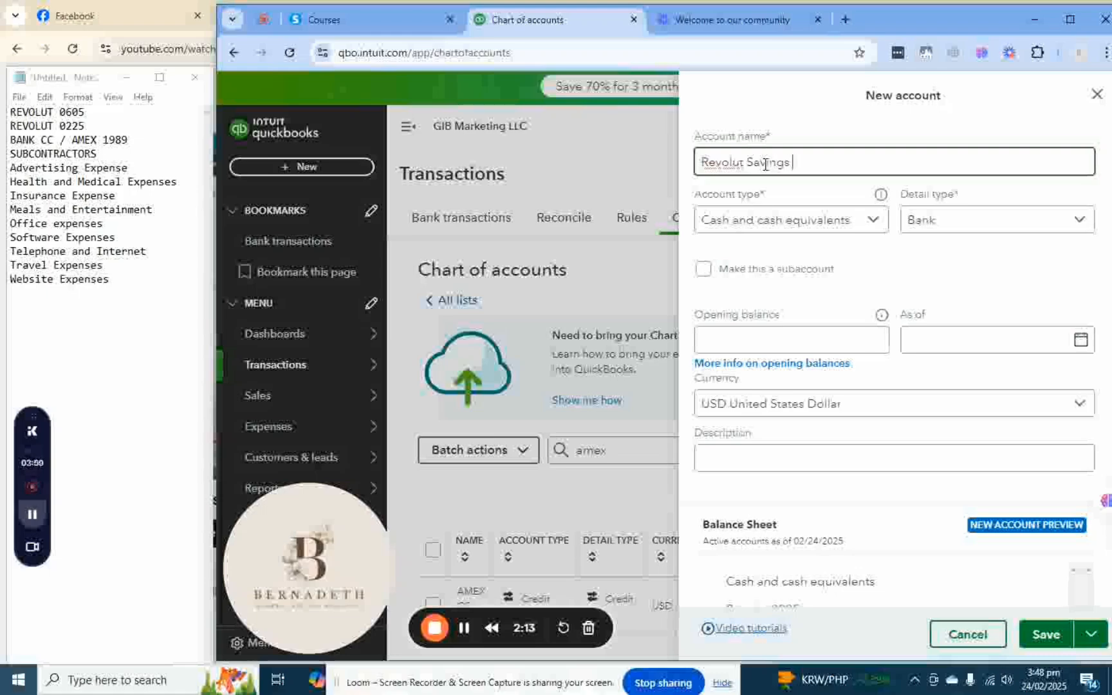
pyautogui.write('5')
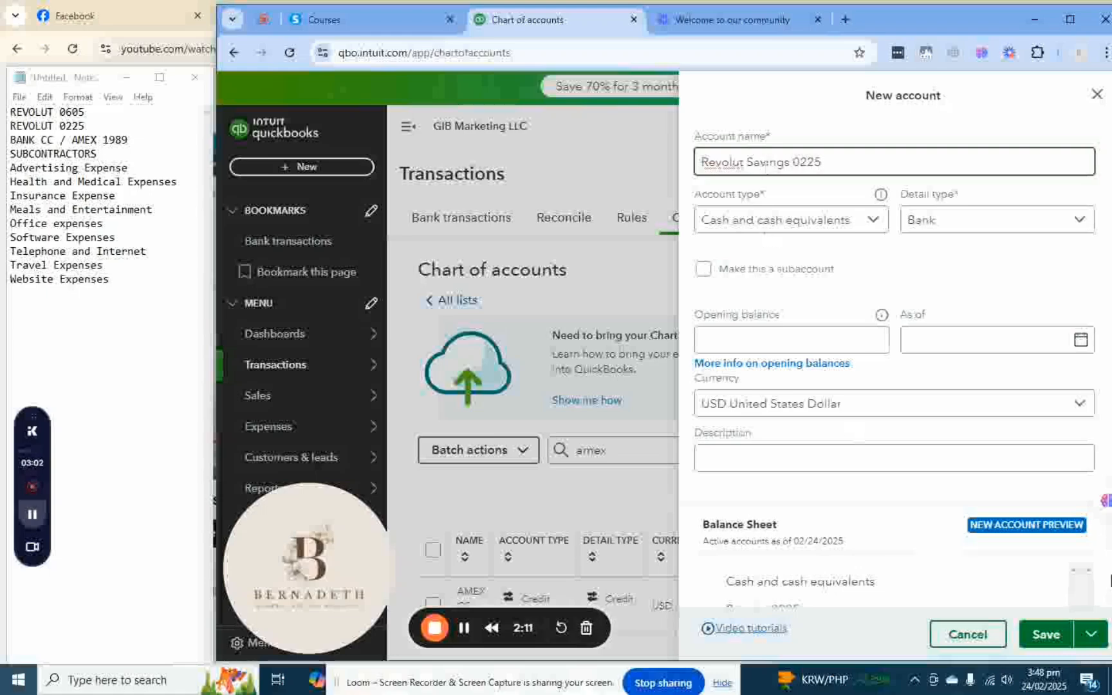
# Step: Check the balance sheet preview and change the new bank account's name to "Revolut Savings 0605"
pyautogui.scroll(-2, 1055, 446)
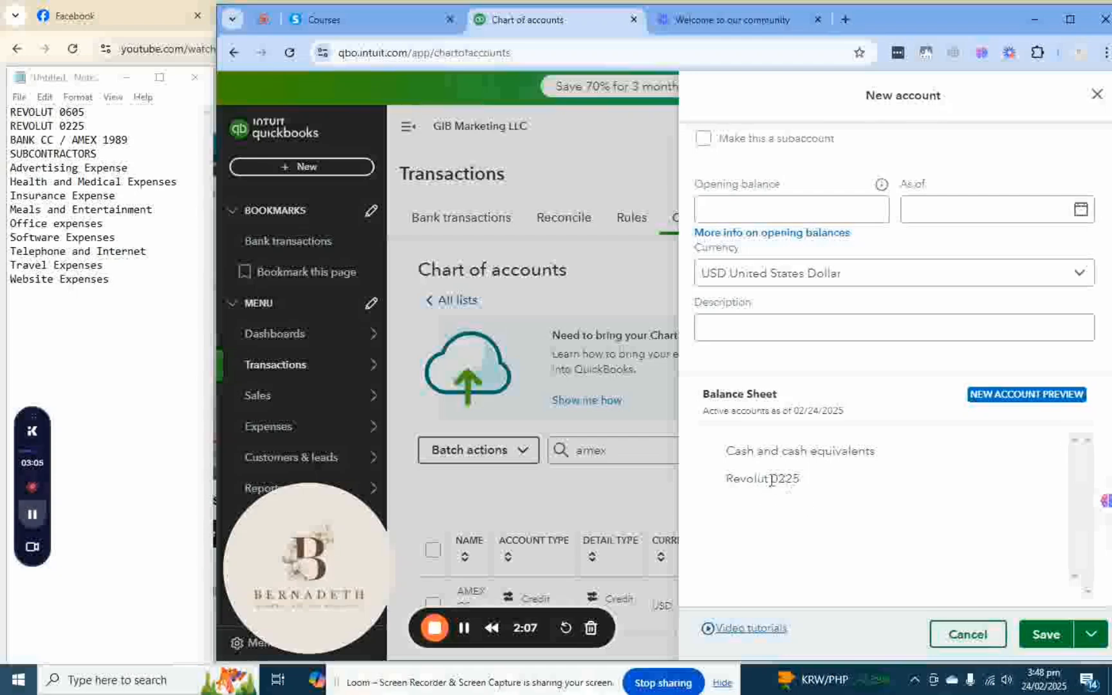
pyautogui.click(927, 338)
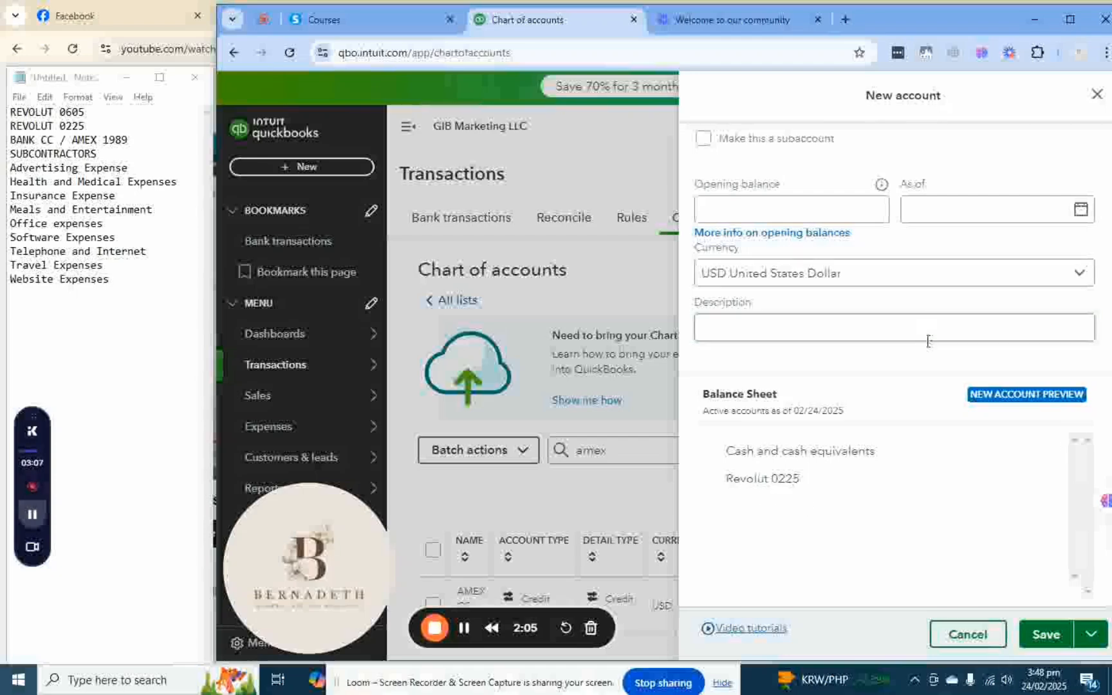
pyautogui.scroll(2, 906, 390)
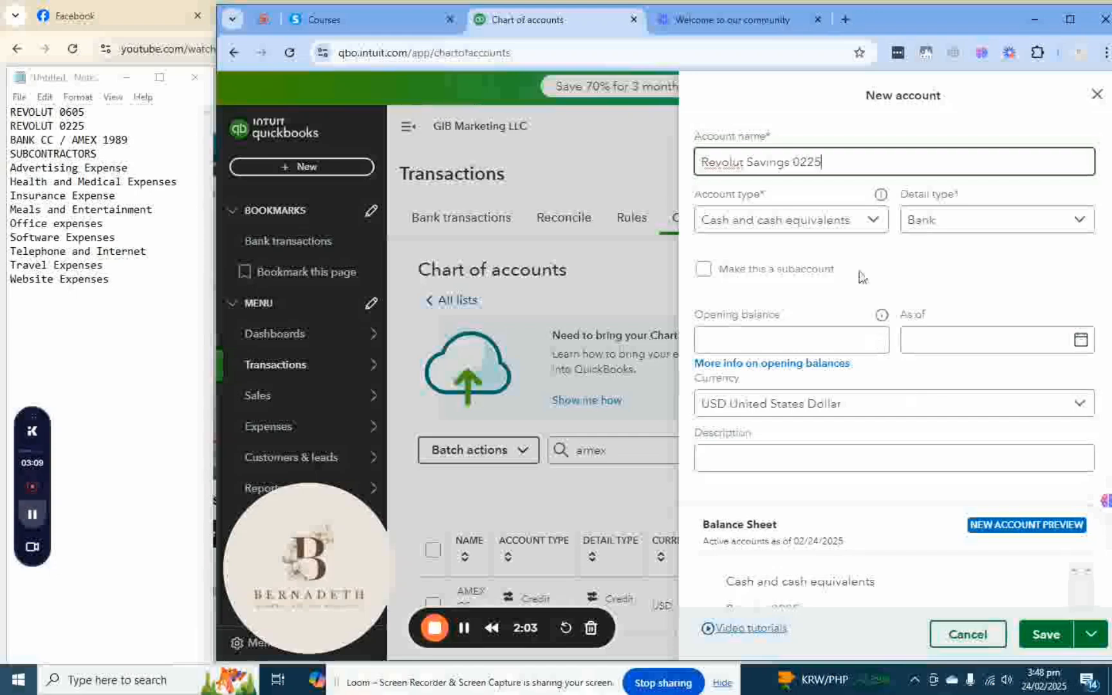
pyautogui.press('BackSpace')
pyautogui.press('BackSpace')
pyautogui.press('BackSpace')
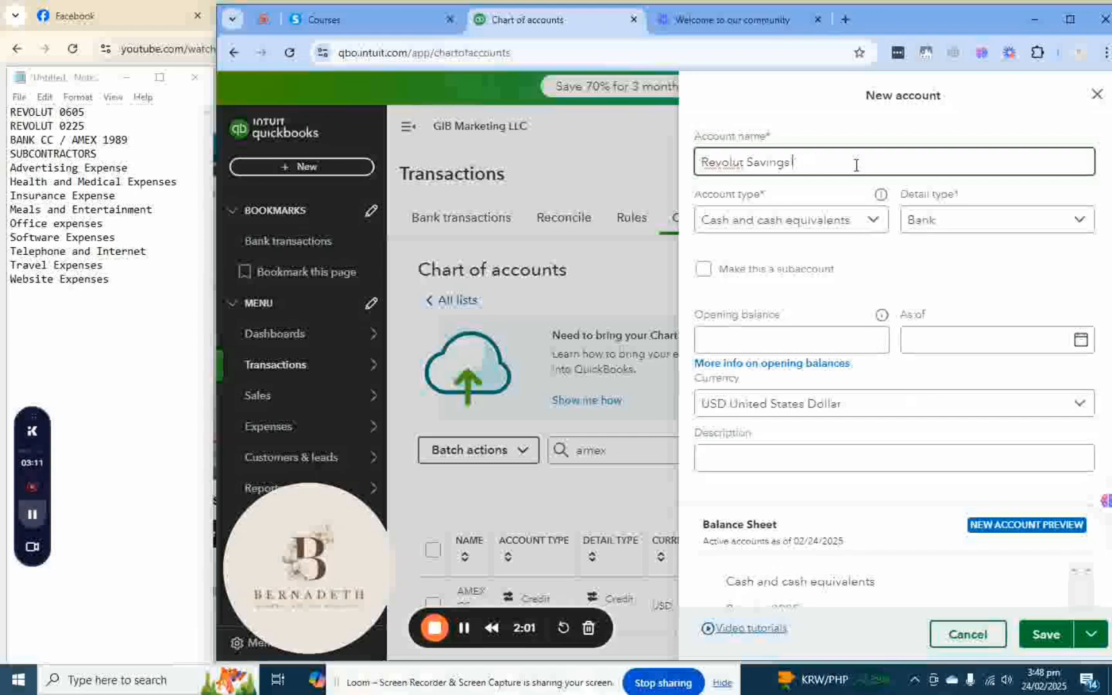
pyautogui.write('0605')
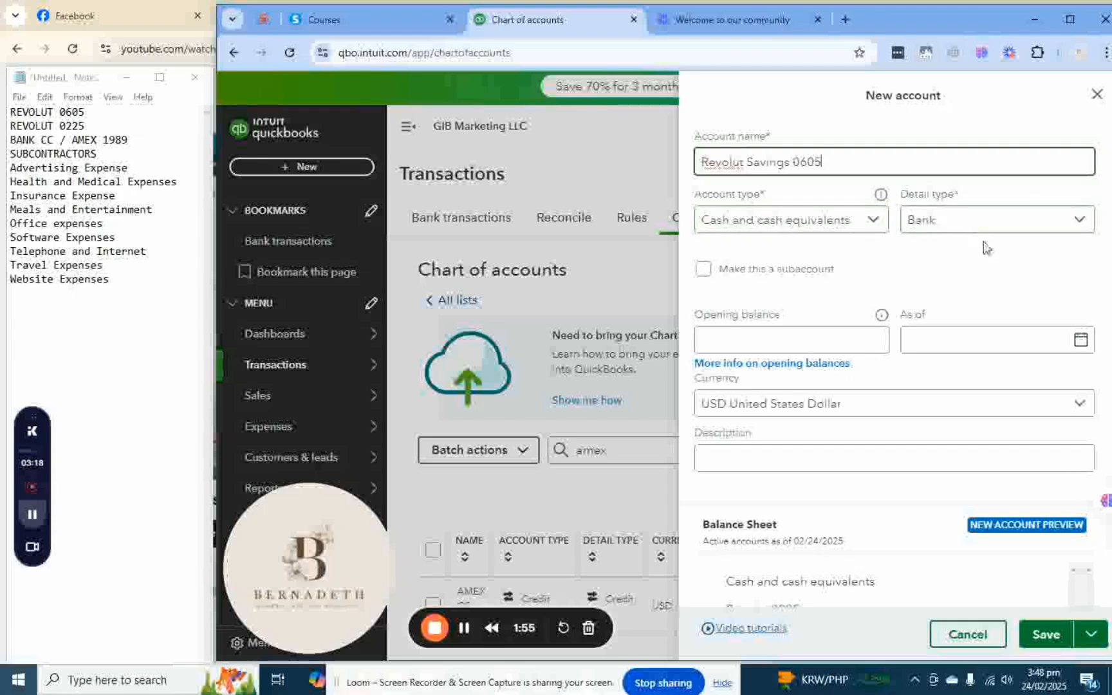
# Step: Save the Revolut savings account and start another new account
pyautogui.scroll(-2, 1013, 341)
pyautogui.scroll(-1, 1019, 366)
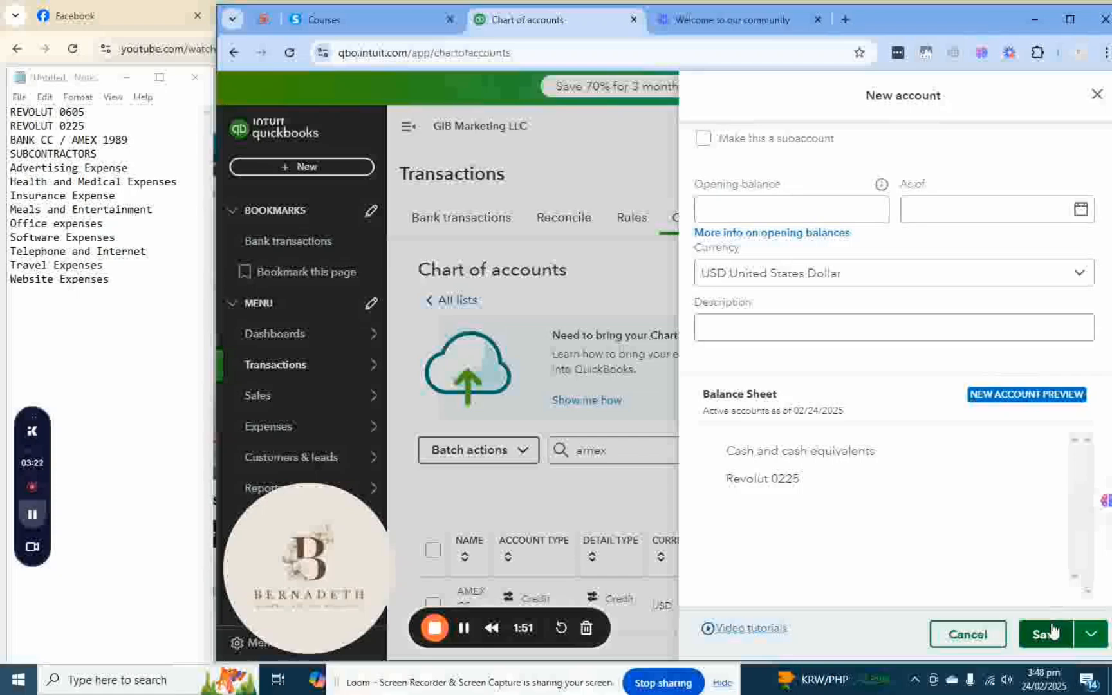
pyautogui.click(1090, 636)
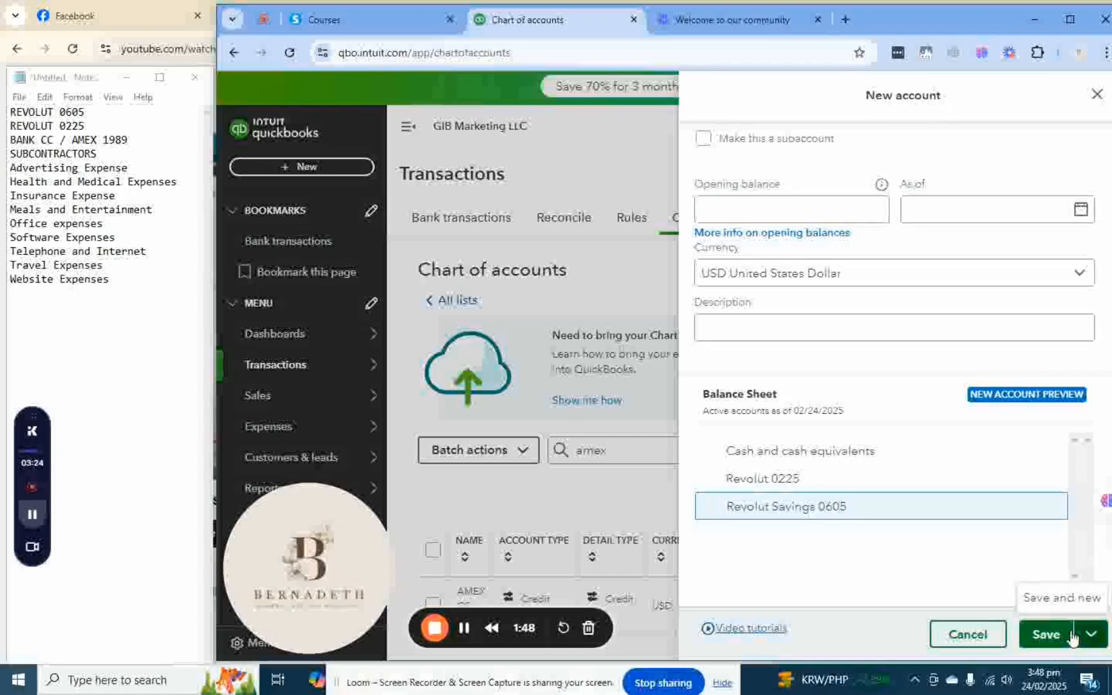
pyautogui.click(1043, 604)
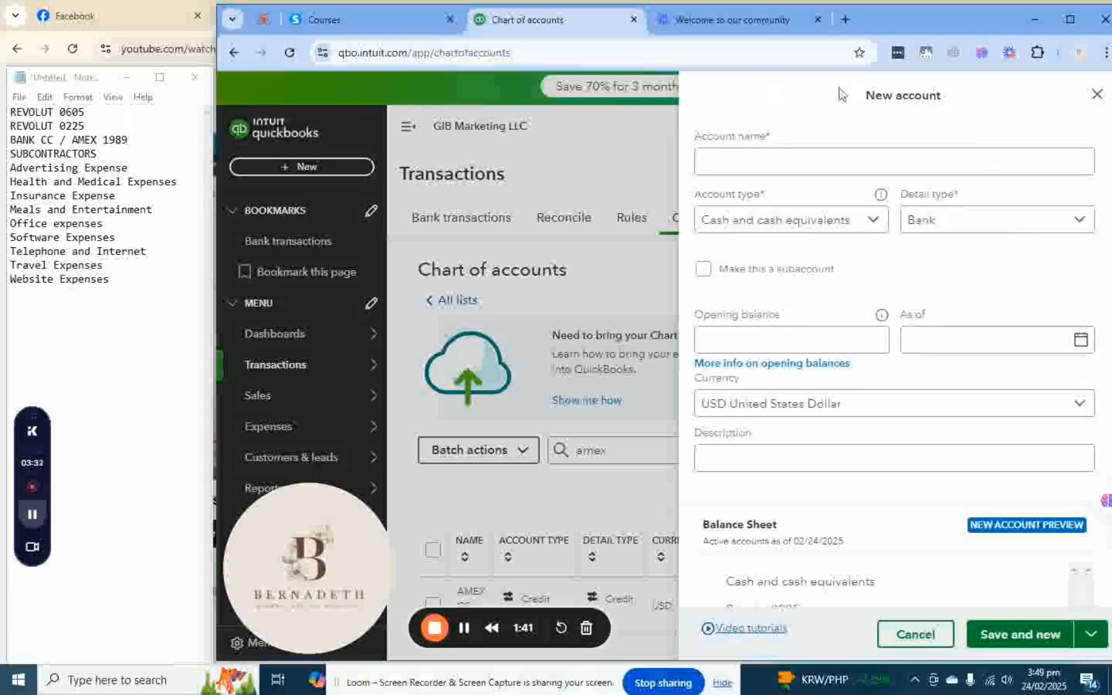
# Step: Set the new account's type to Expenses and its detail type to Office/General Administrative Expenses
pyautogui.click(875, 223)
pyautogui.scroll(-2, 833, 325)
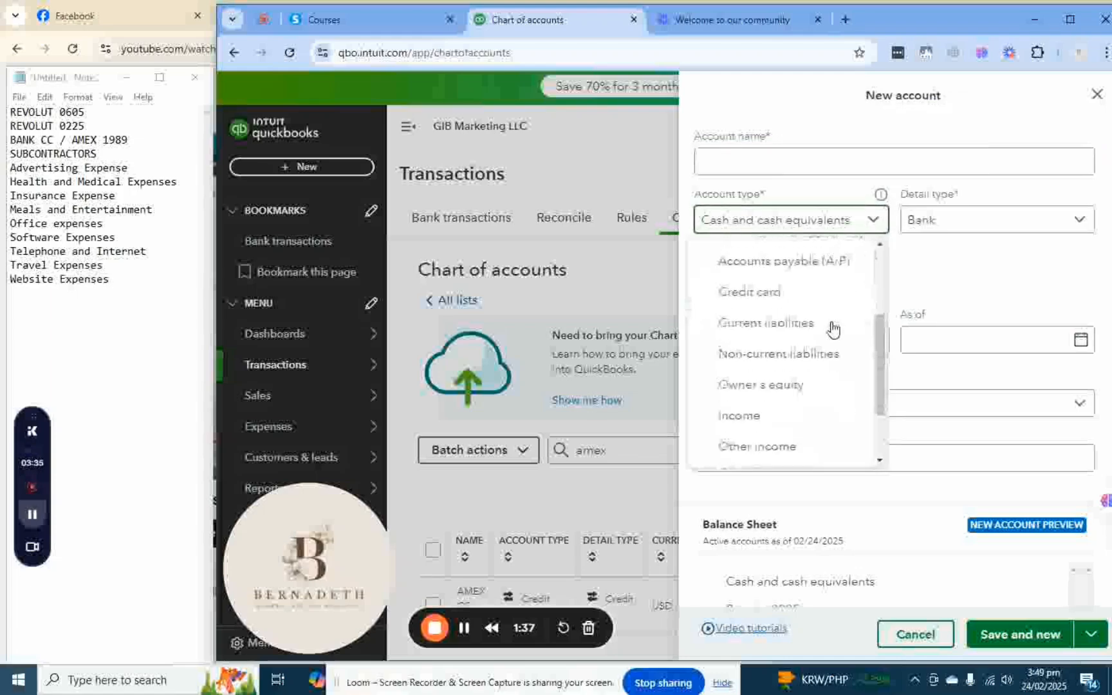
pyautogui.scroll(-2, 832, 326)
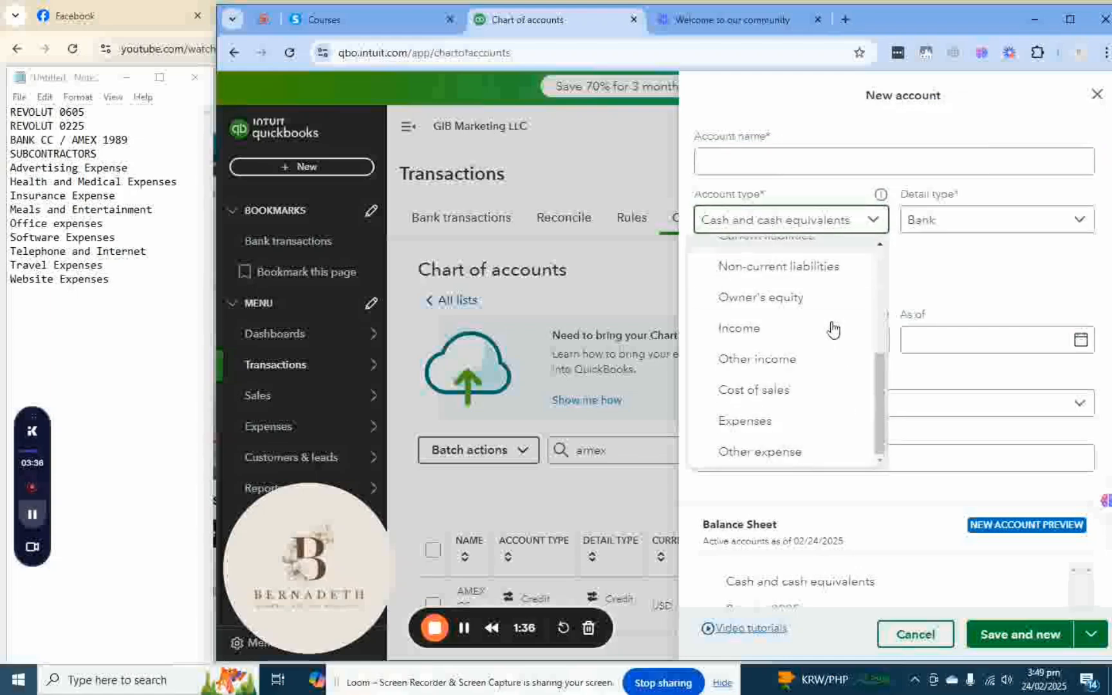
pyautogui.click(785, 423)
pyautogui.click(1072, 221)
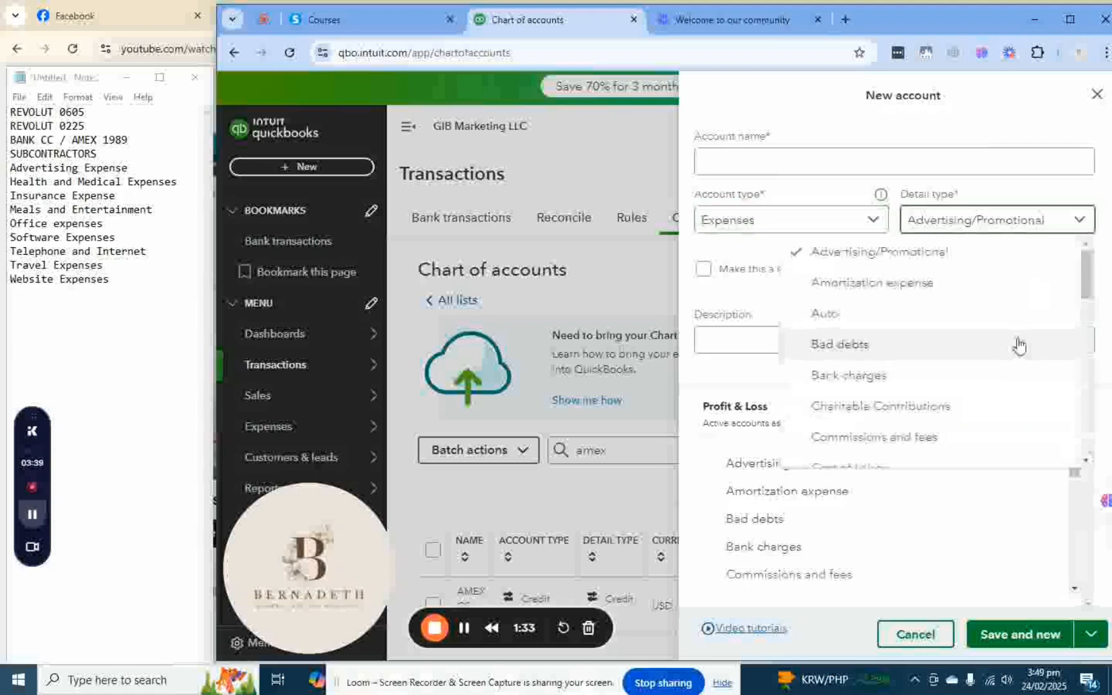
pyautogui.scroll(-6, 1019, 345)
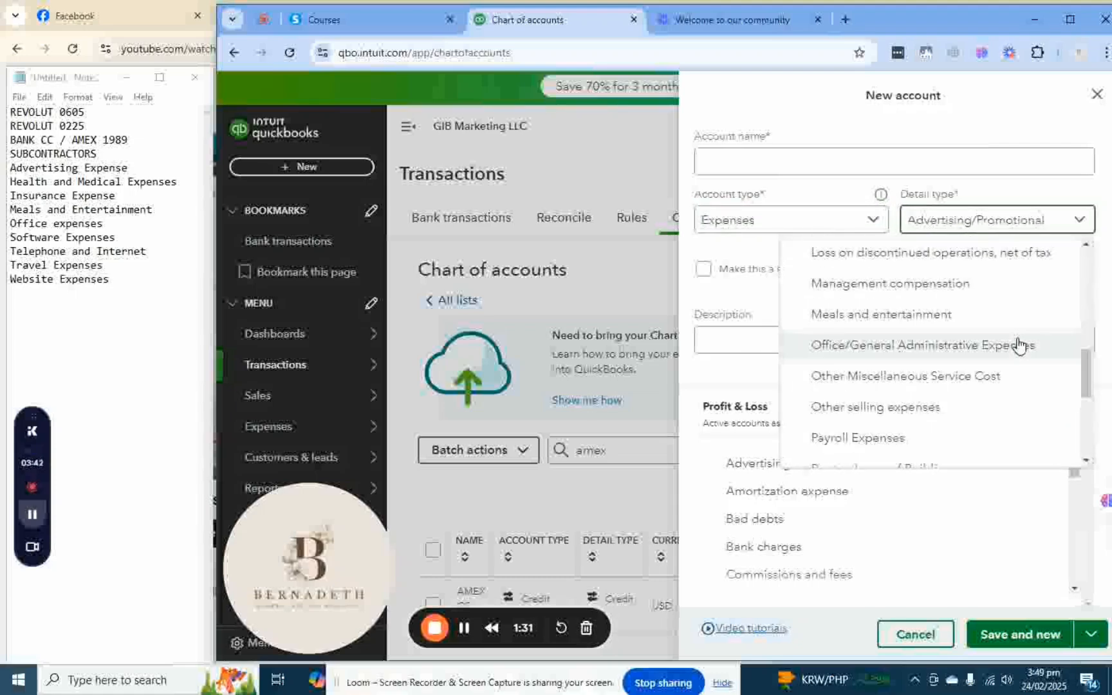
pyautogui.click(1018, 345)
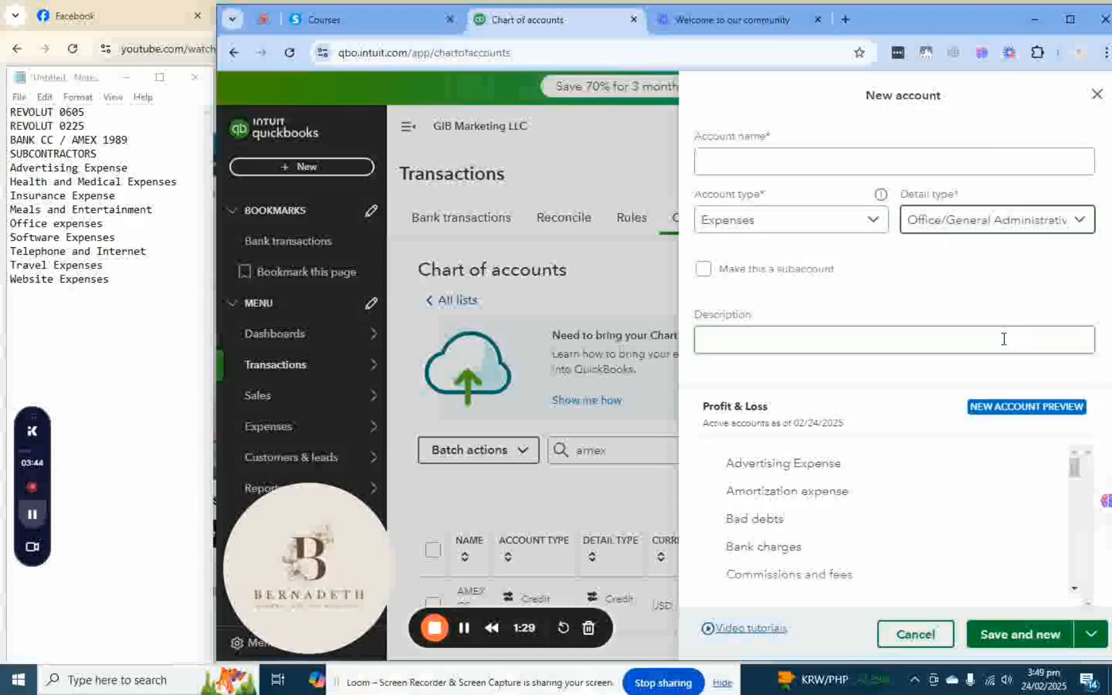
# Step: Try to save the expense account under the name "Subcontractor" and check the existing accounts in the Profit & Loss preview
pyautogui.click(735, 161)
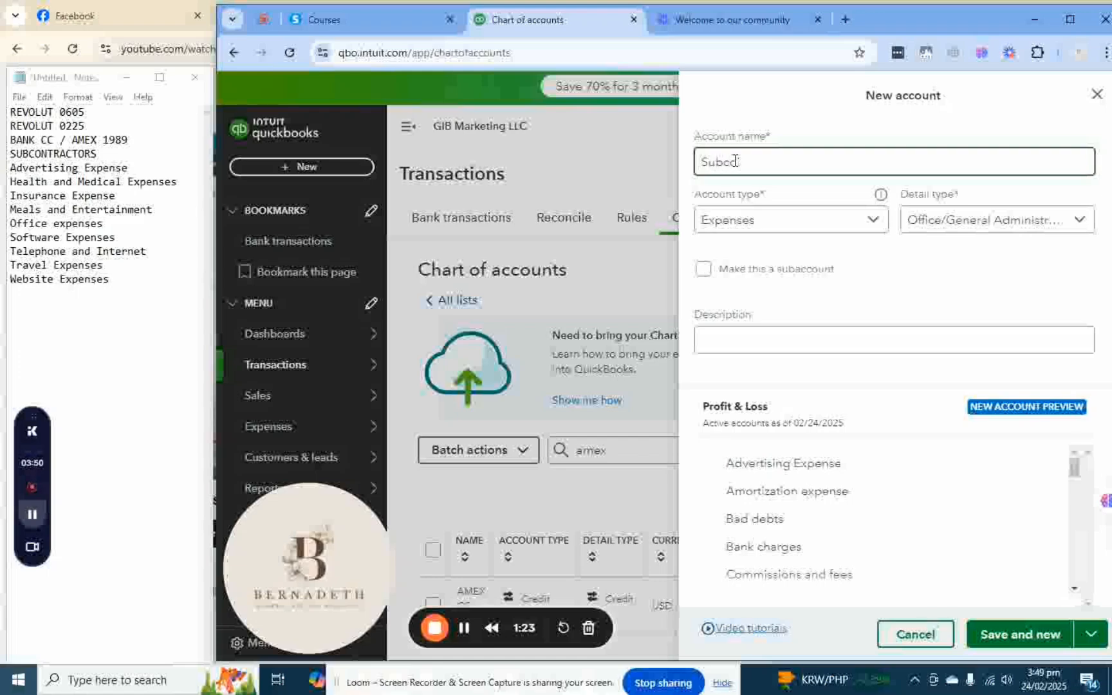
pyautogui.write('Subcontrac')
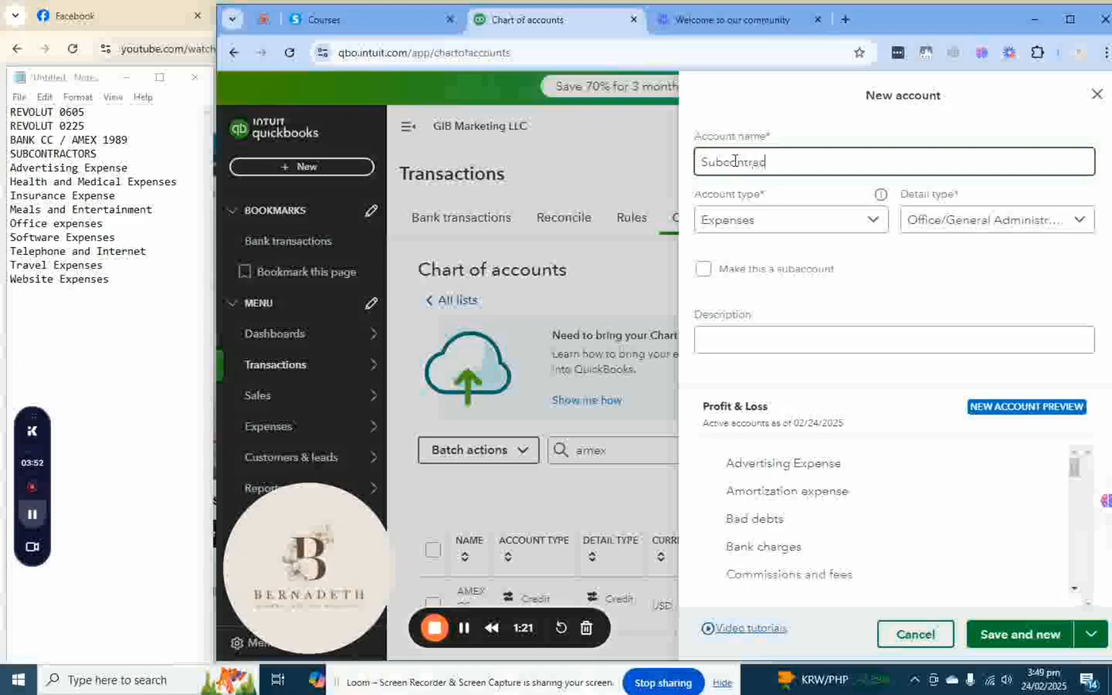
pyautogui.write('tor')
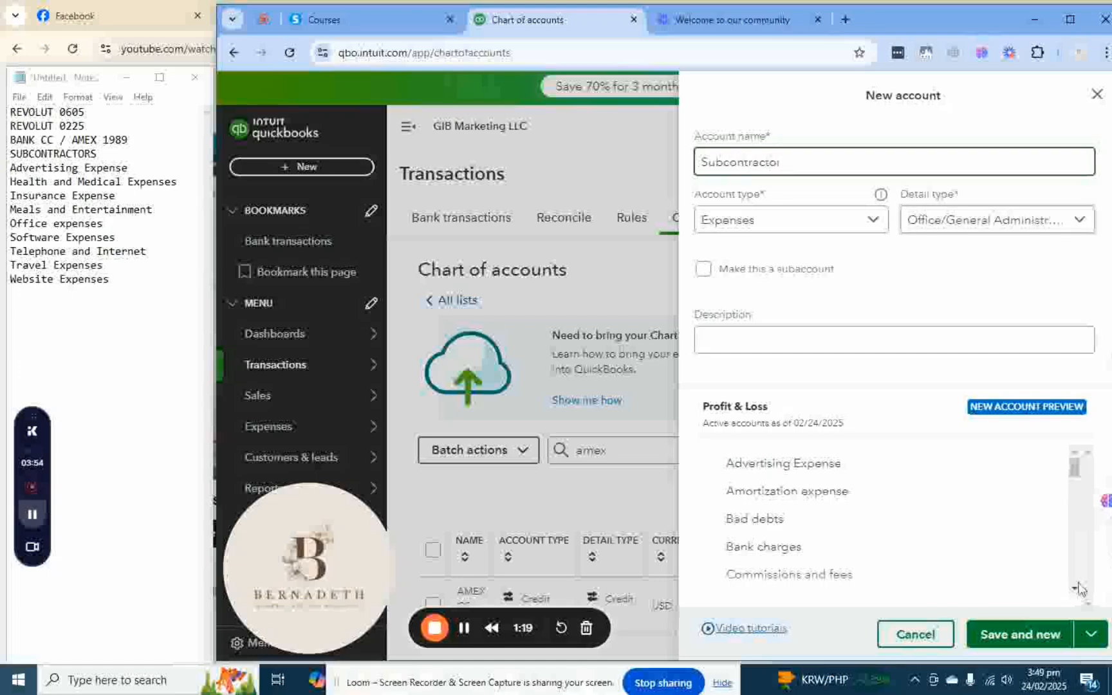
pyautogui.click(1039, 633)
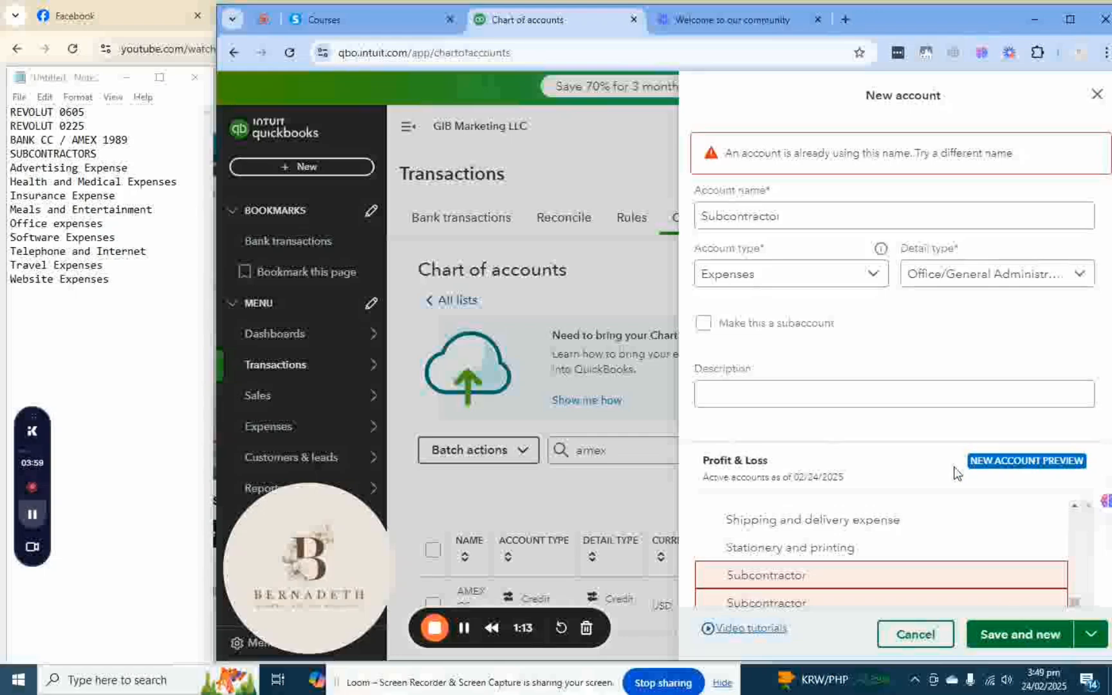
pyautogui.scroll(-1, 903, 506)
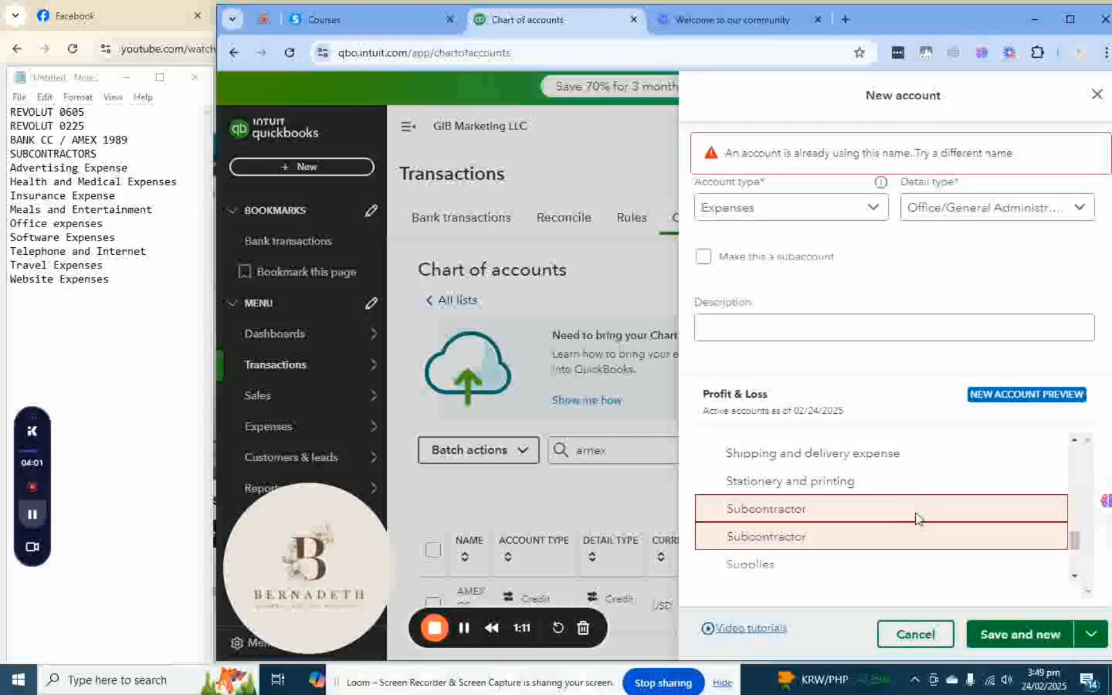
pyautogui.scroll(5, 918, 518)
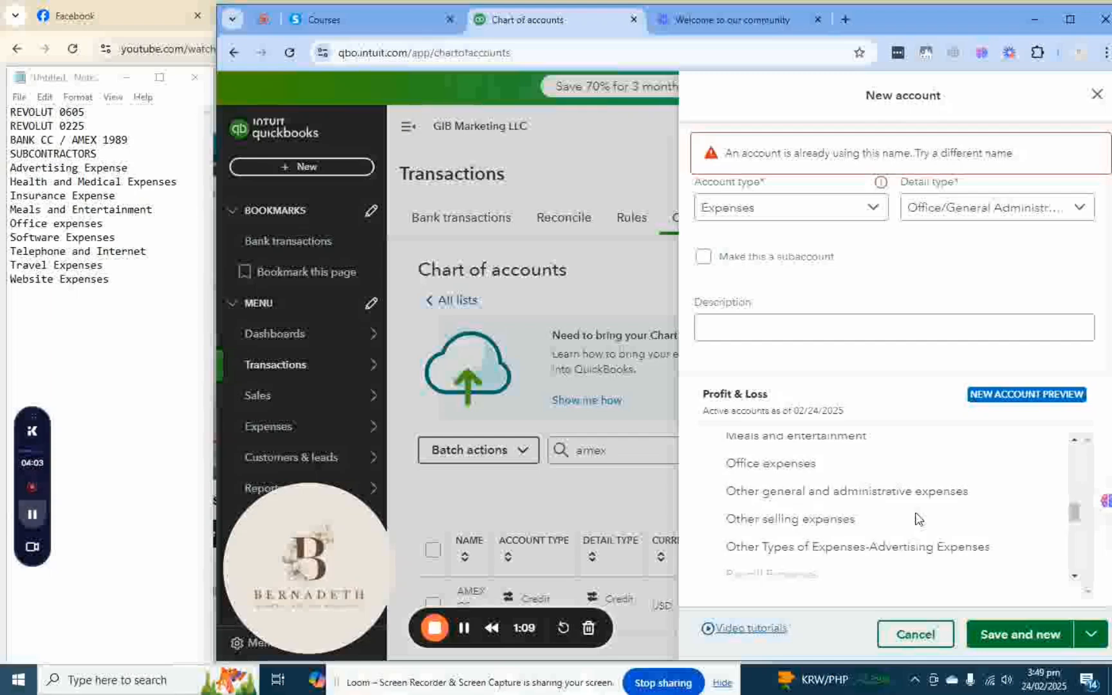
pyautogui.scroll(3, 918, 519)
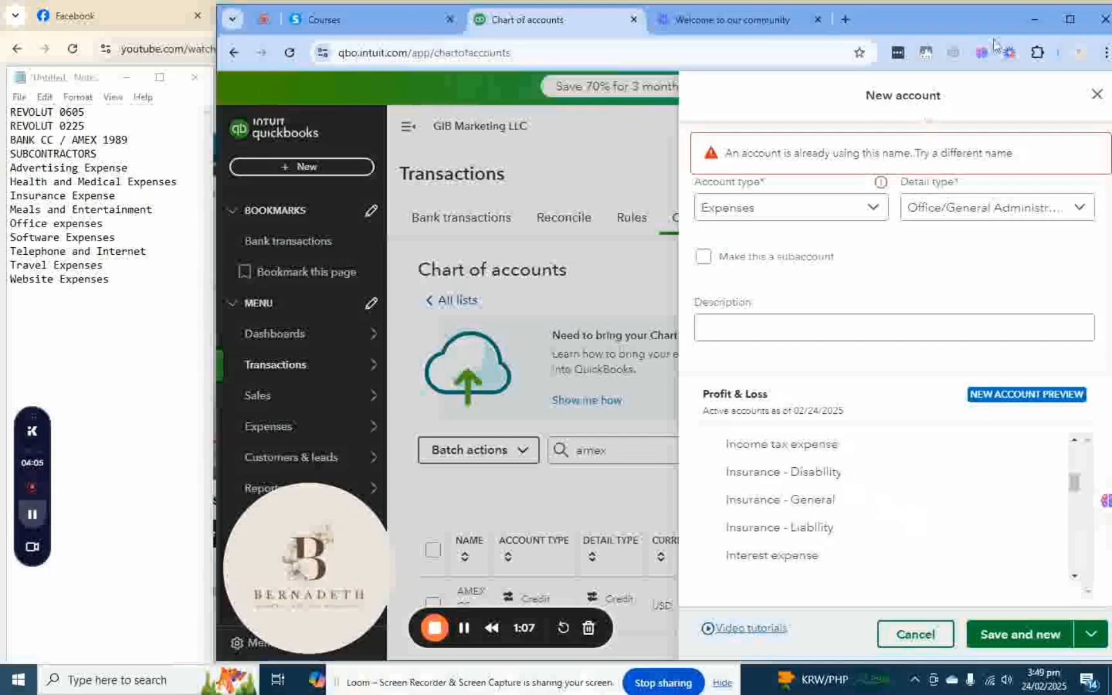
pyautogui.scroll(1, 1088, 276)
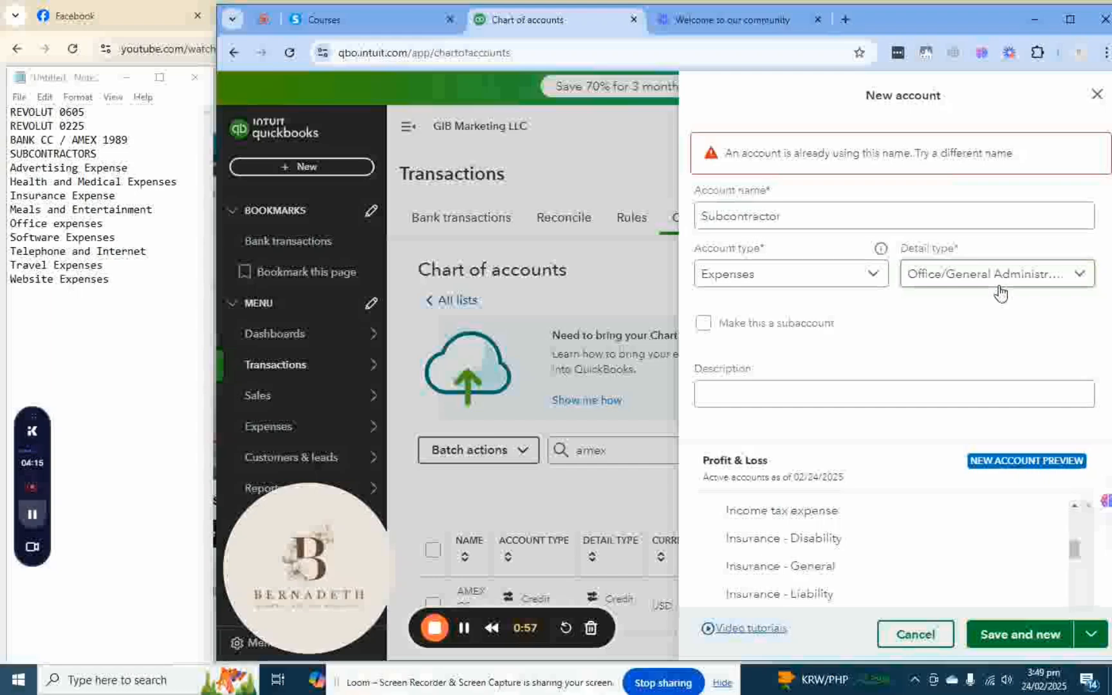
# Step: Replace the account name with "Advertising" and set the detail type to Advertising/Promotional
pyautogui.moveTo(805, 215); pyautogui.dragTo(667, 221)
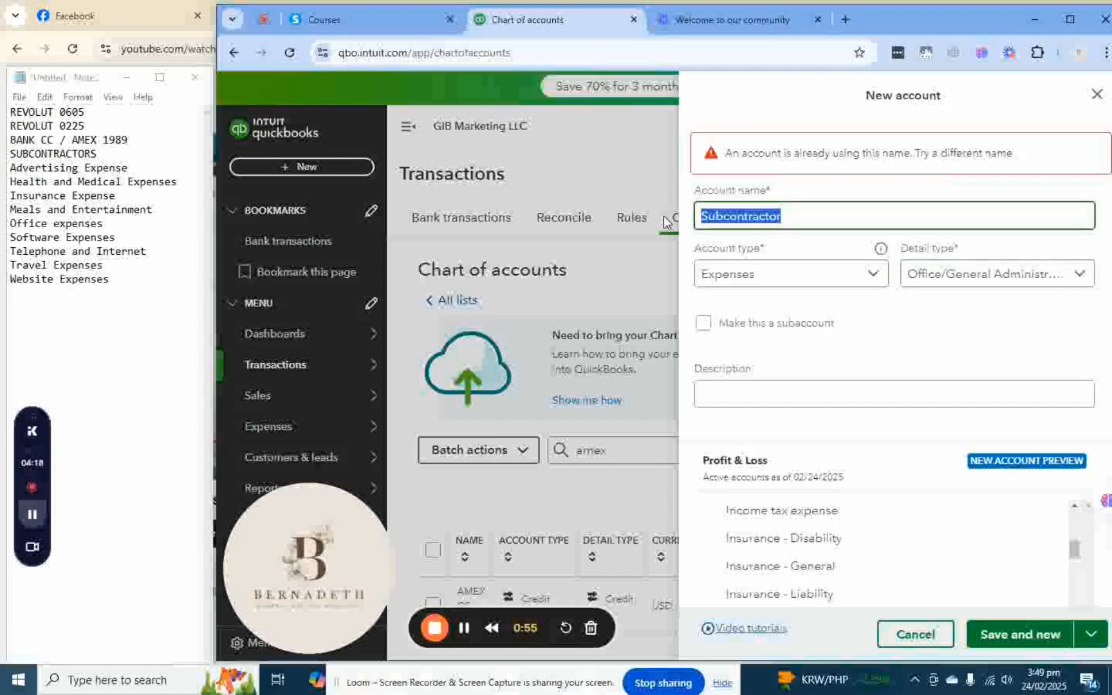
pyautogui.write('Ad')
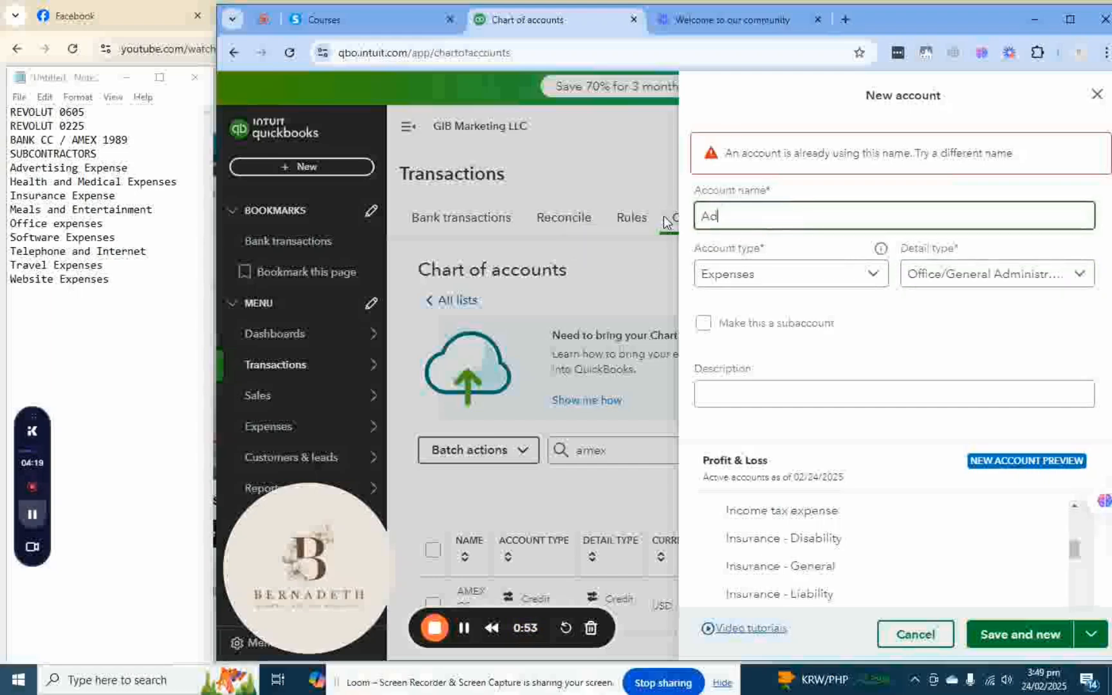
pyautogui.write('vert')
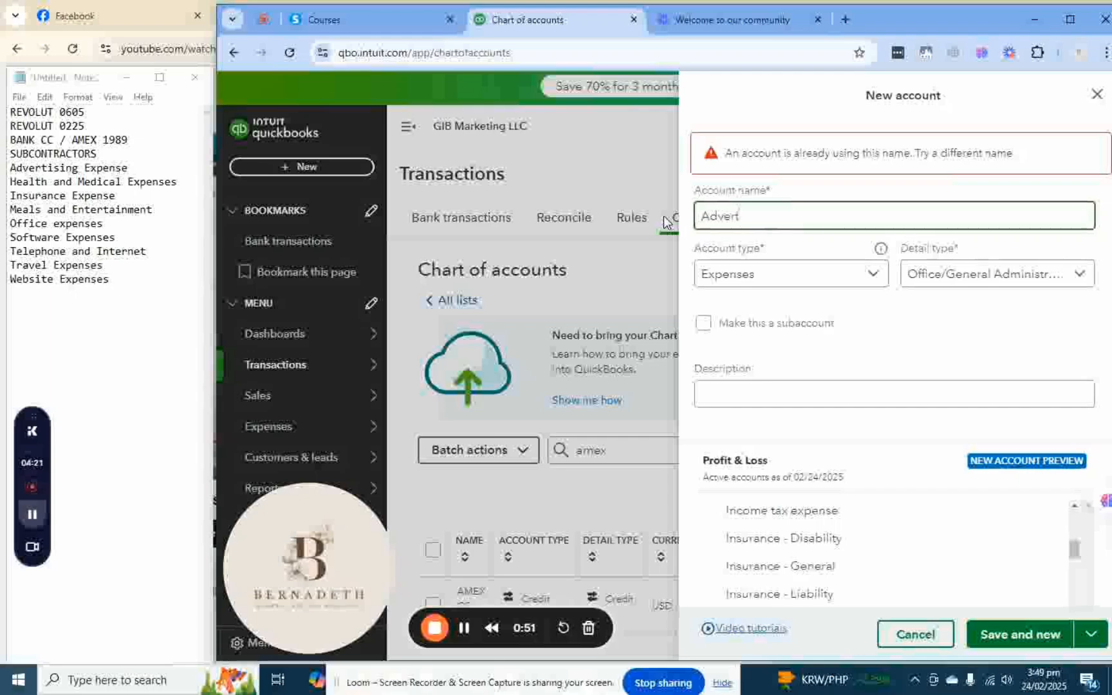
pyautogui.write('ising')
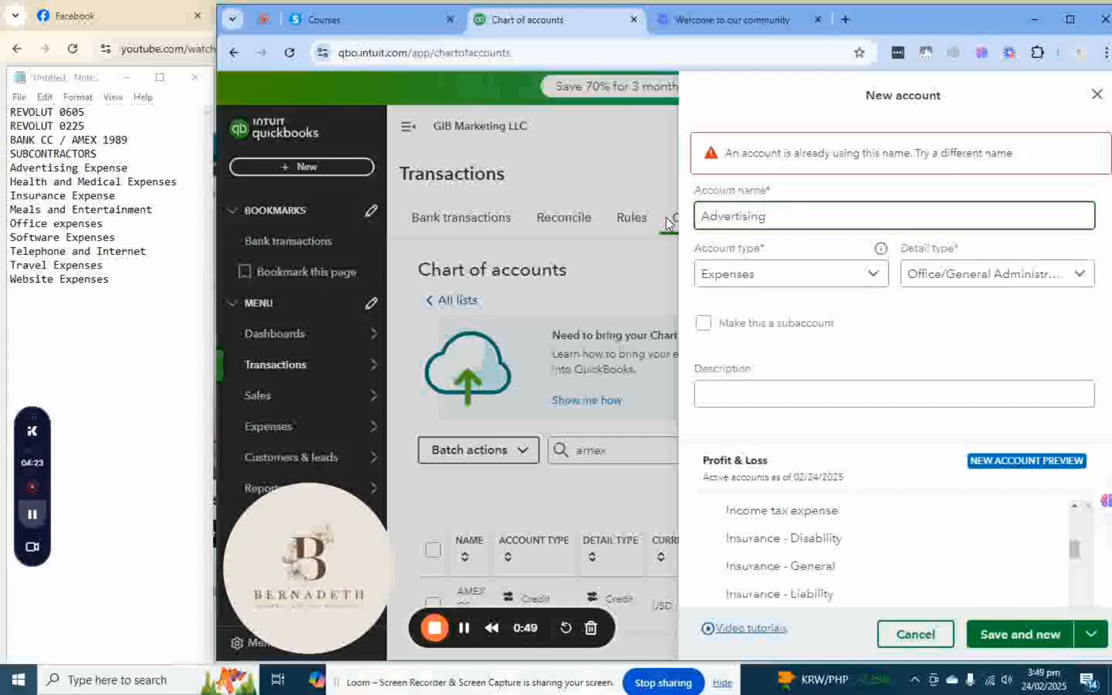
pyautogui.click(873, 275)
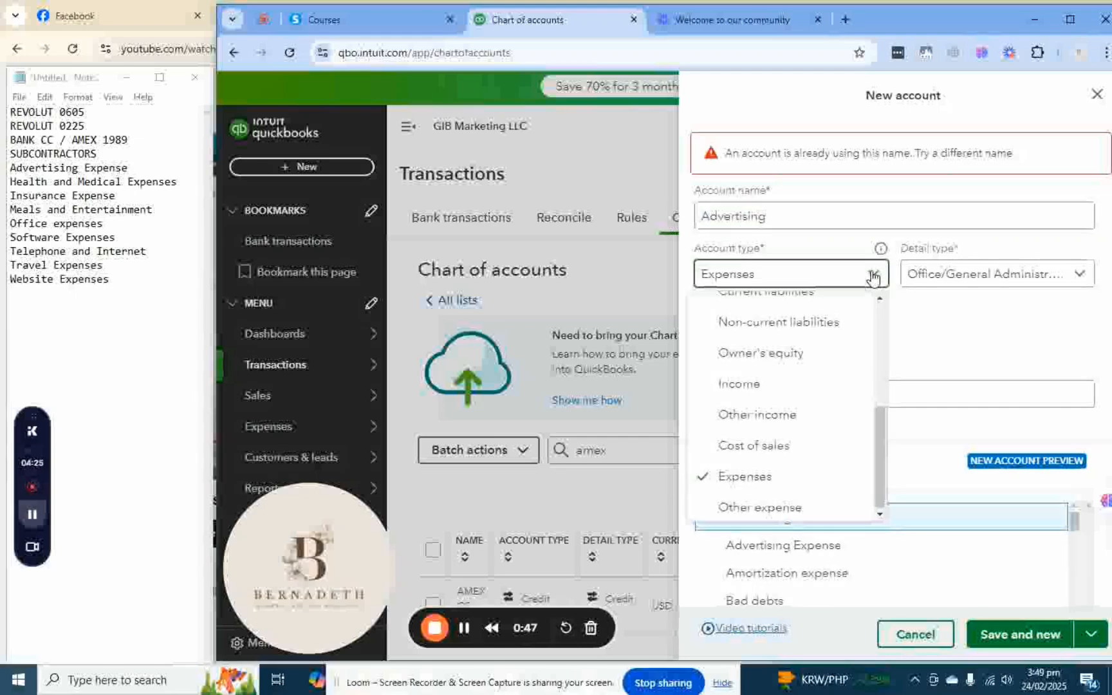
pyautogui.click(874, 276)
pyautogui.click(1078, 274)
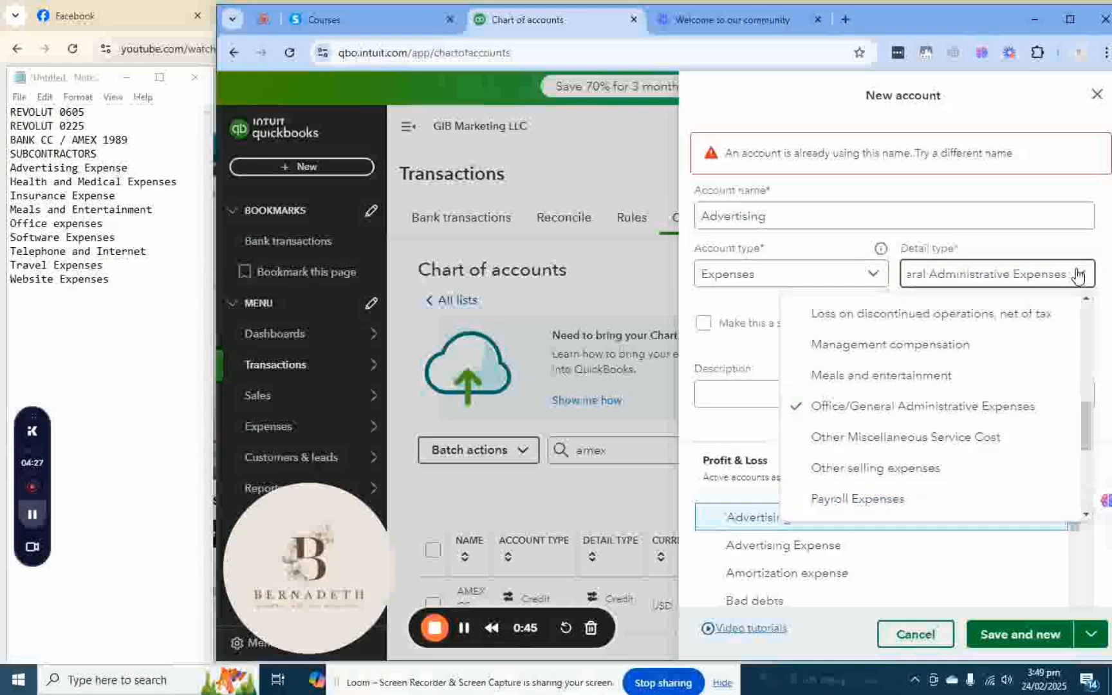
pyautogui.scroll(10, 958, 489)
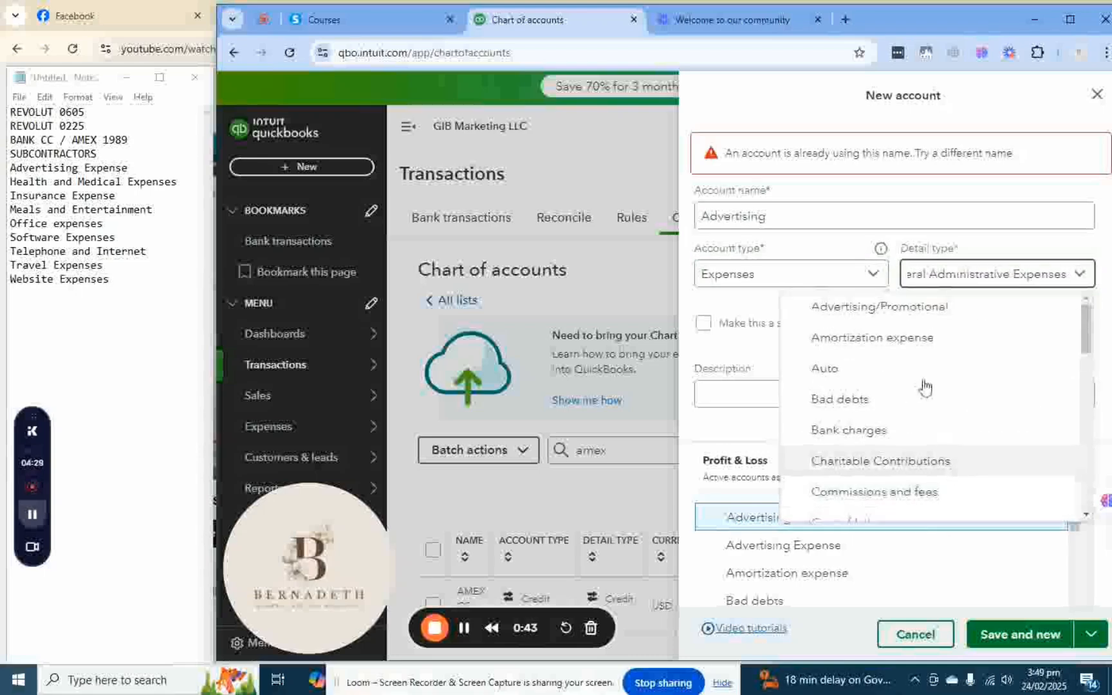
pyautogui.click(916, 307)
# Step: Extend the name to "Advertising Expense", try to save the account and review the existing accounts in the Profit & Loss preview
pyautogui.click(805, 215)
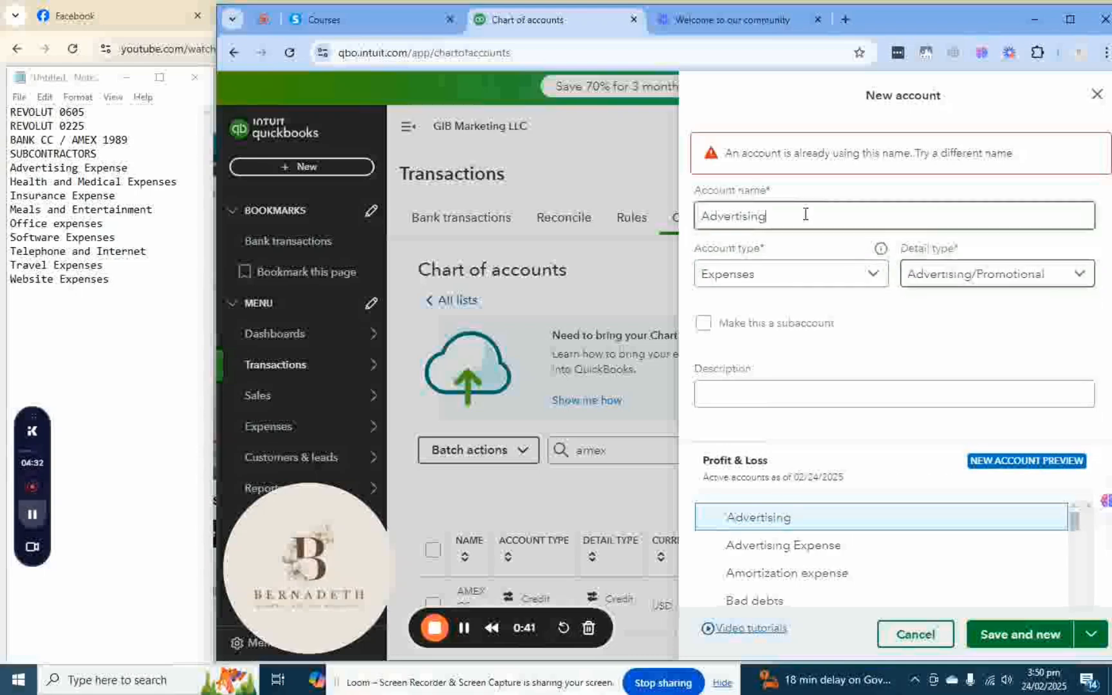
pyautogui.write('E')
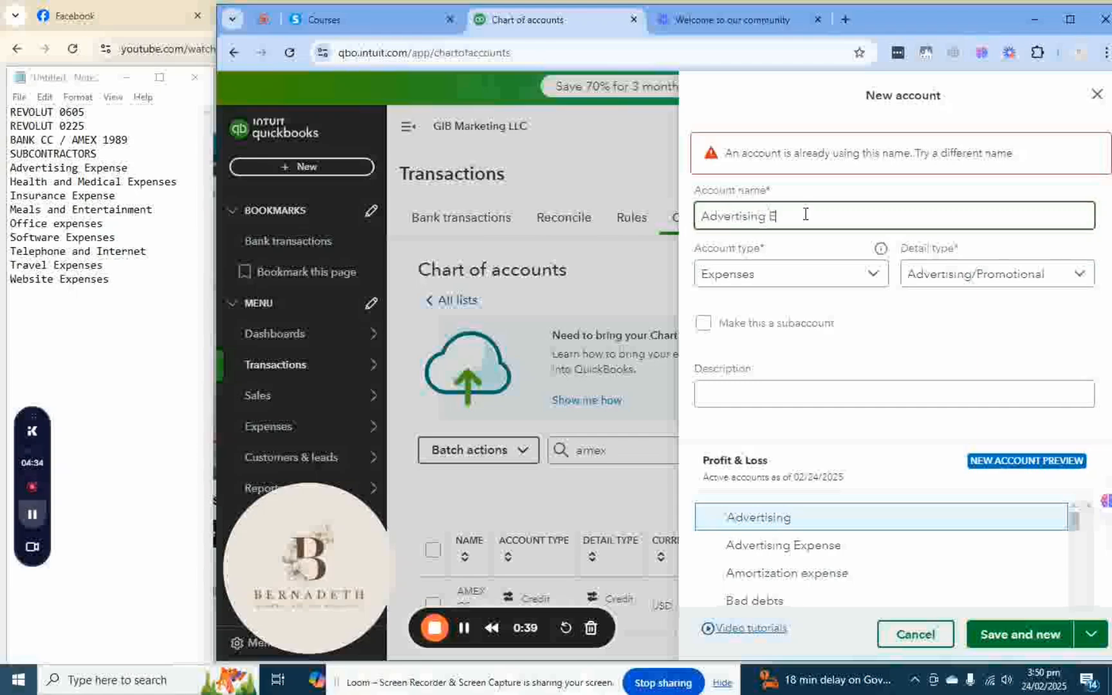
pyautogui.write('xpense')
pyautogui.click(1037, 637)
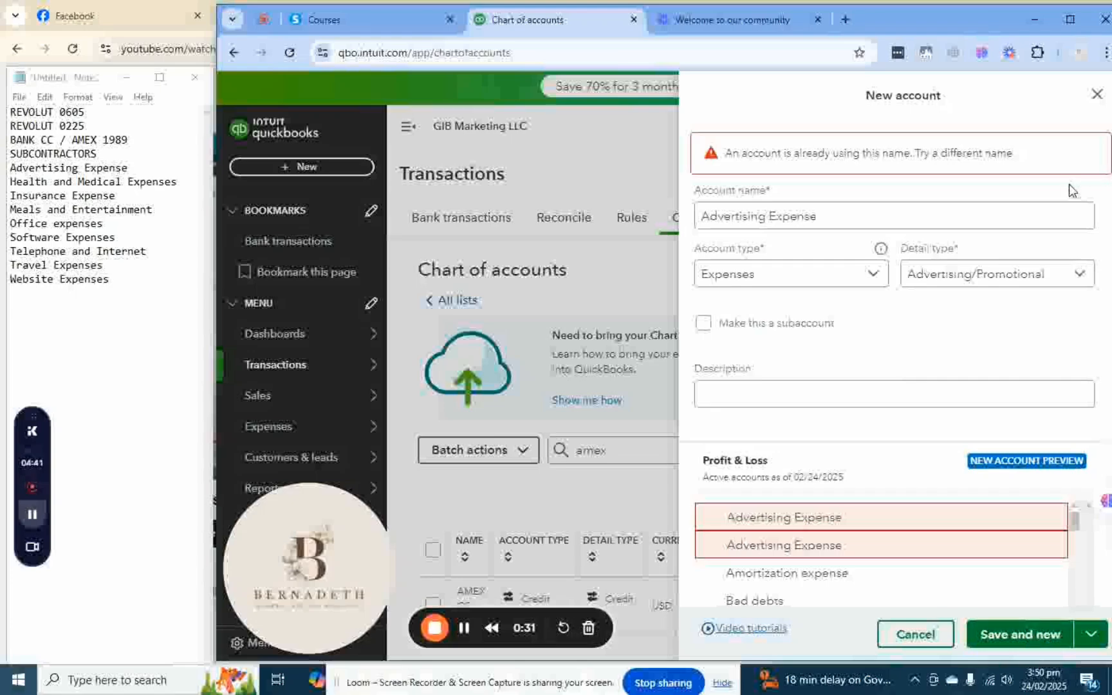
pyautogui.scroll(-1, 969, 411)
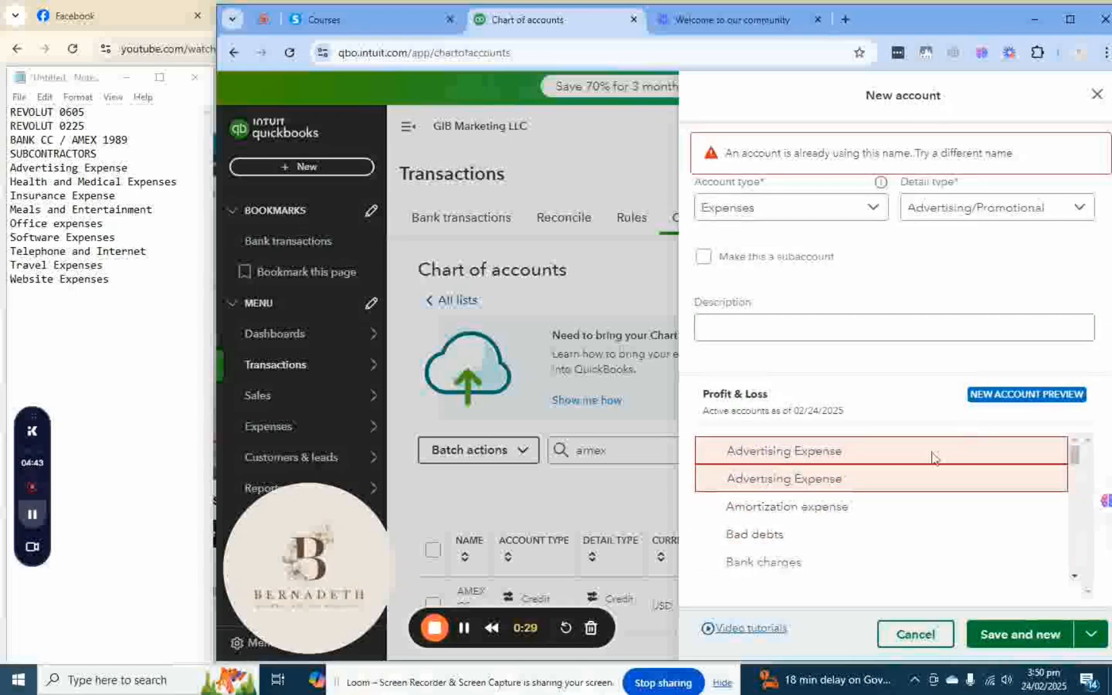
pyautogui.scroll(-6, 935, 499)
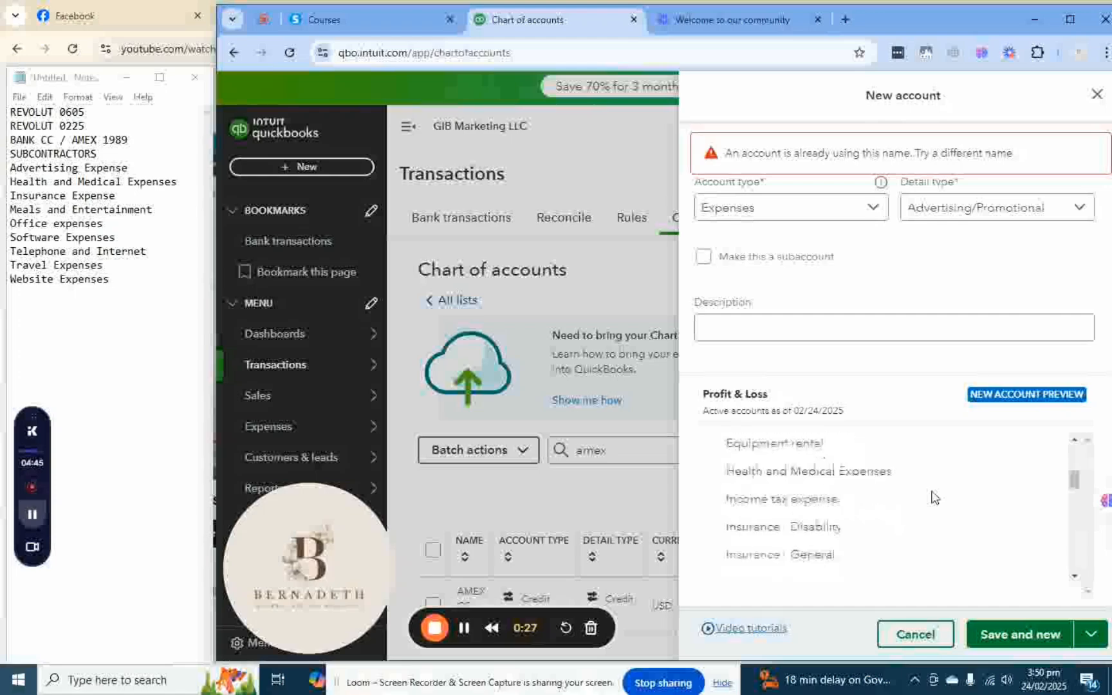
pyautogui.scroll(-8, 935, 499)
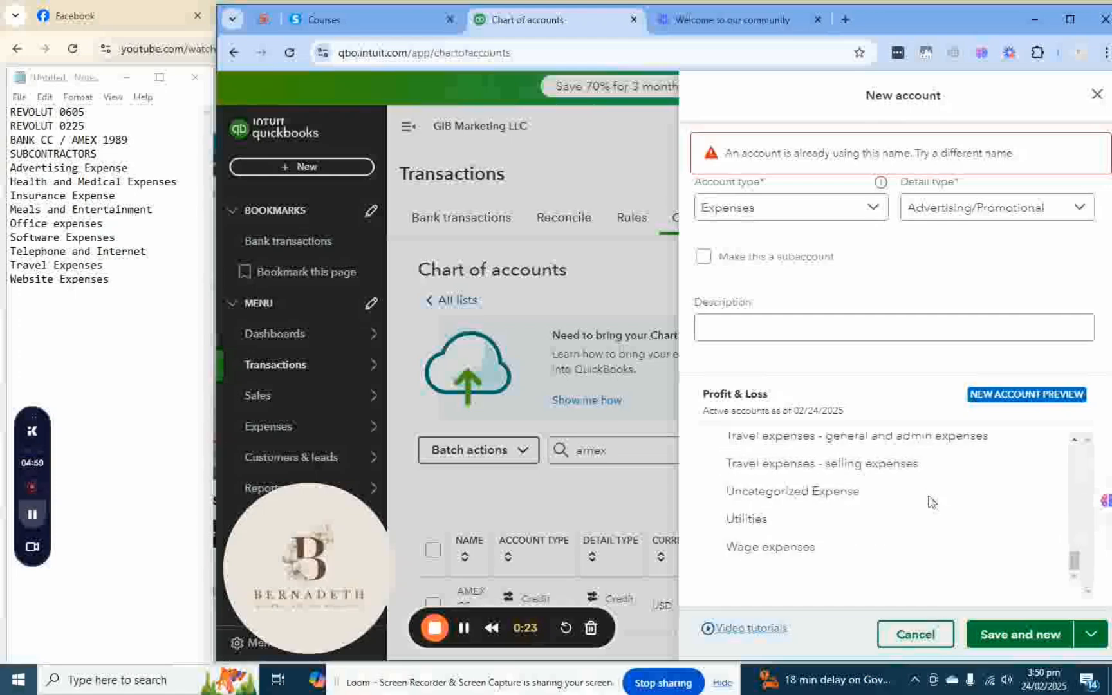
pyautogui.scroll(5, 934, 499)
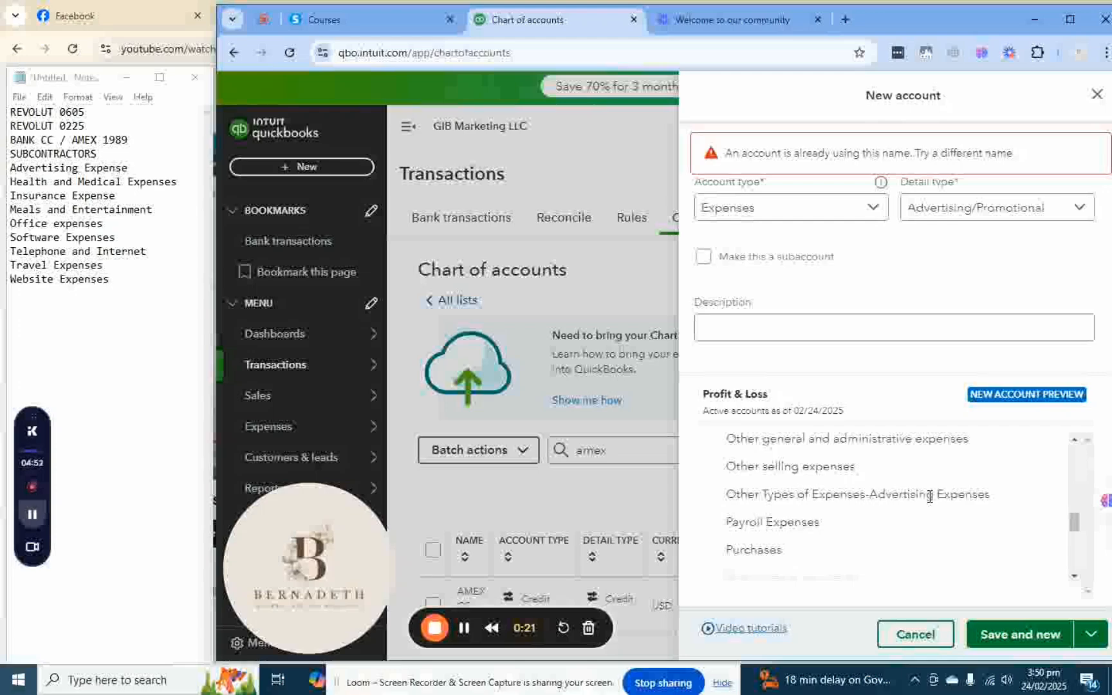
# Step: Look through the Profit & Loss preview for the existing Advertising Expense account and cancel the new account
pyautogui.scroll(3, 930, 496)
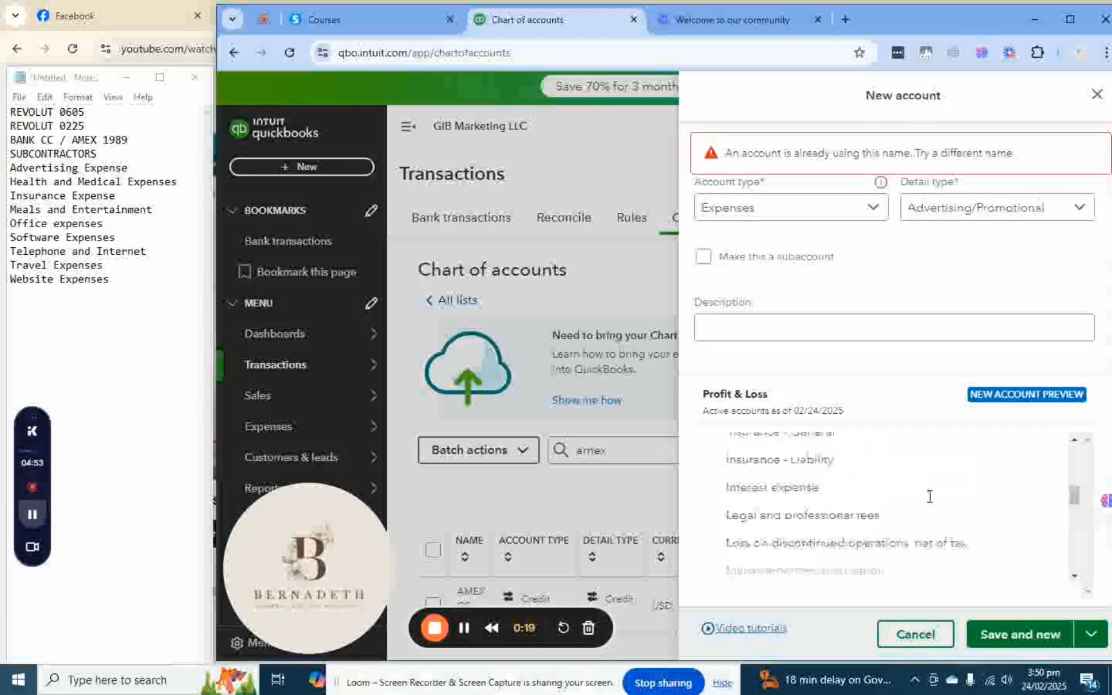
pyautogui.scroll(8, 930, 496)
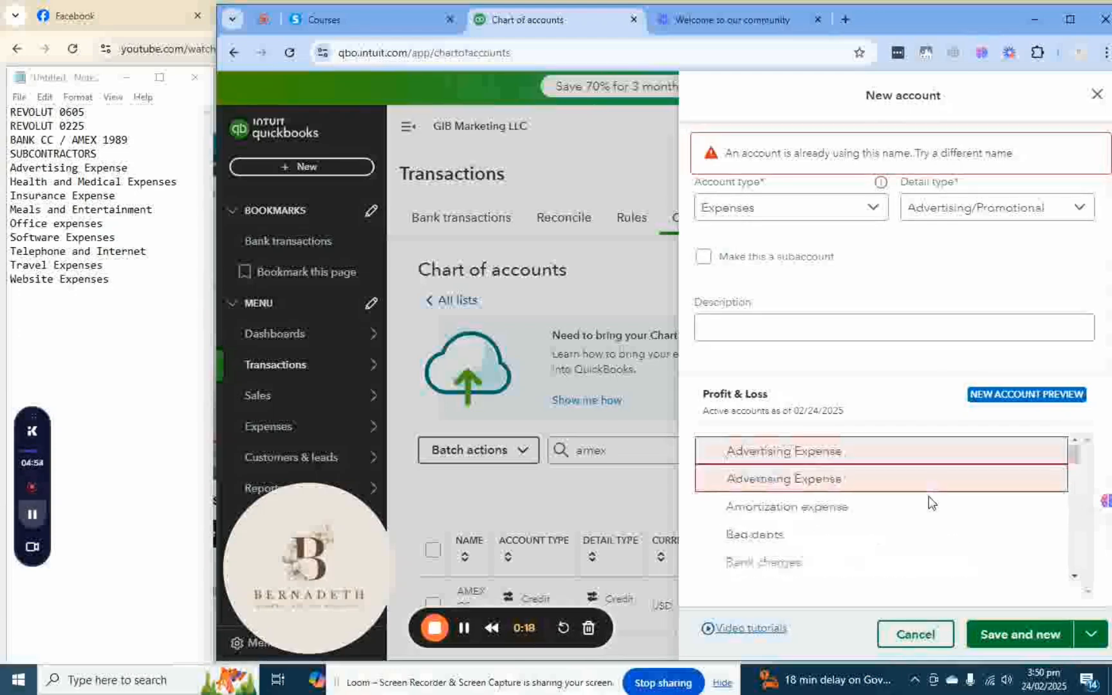
pyautogui.click(915, 634)
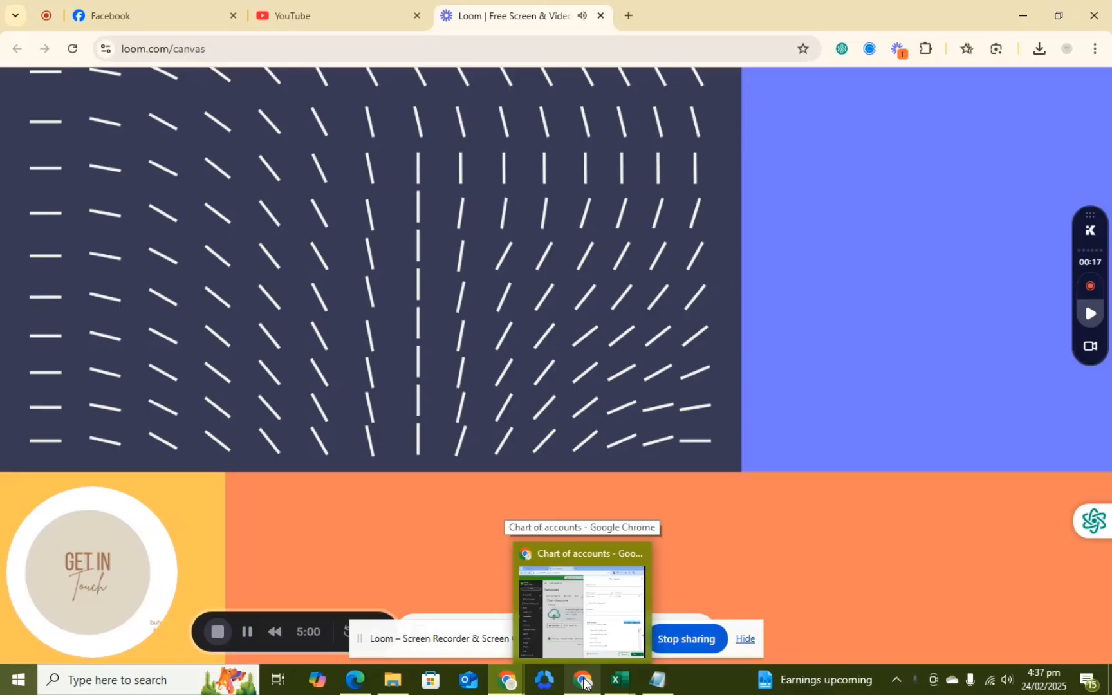
# Step: Name the new Expenses account with detail type Utilities "Telephone and Internet", copied from the Notepad list, and save it
pyautogui.click(583, 680)
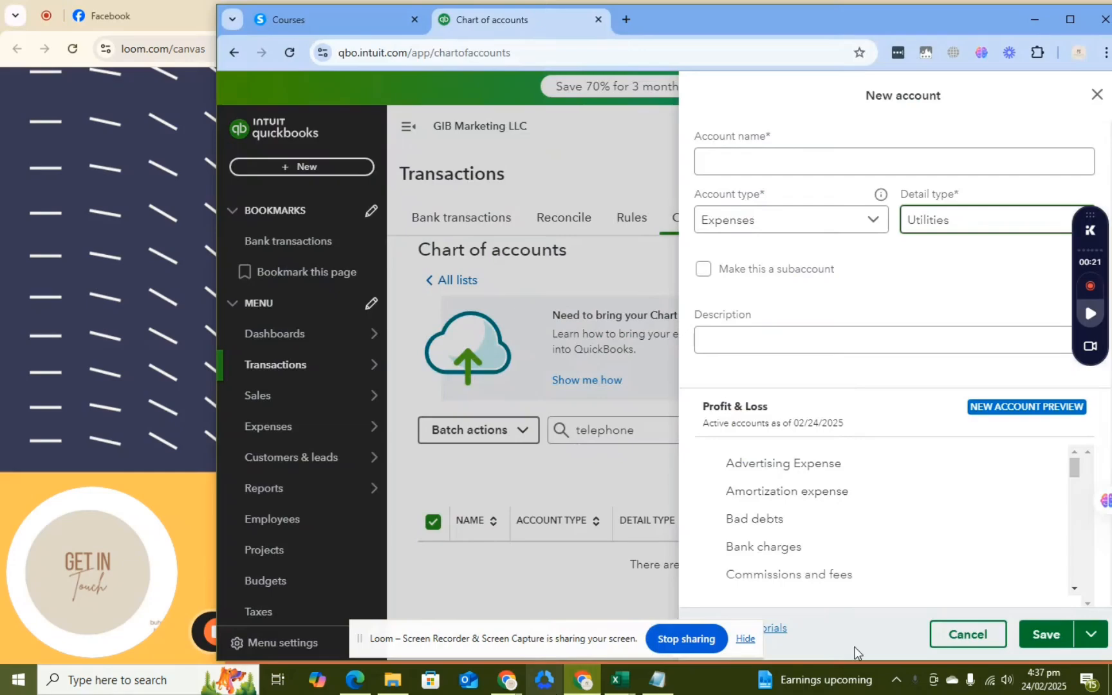
pyautogui.click(659, 680)
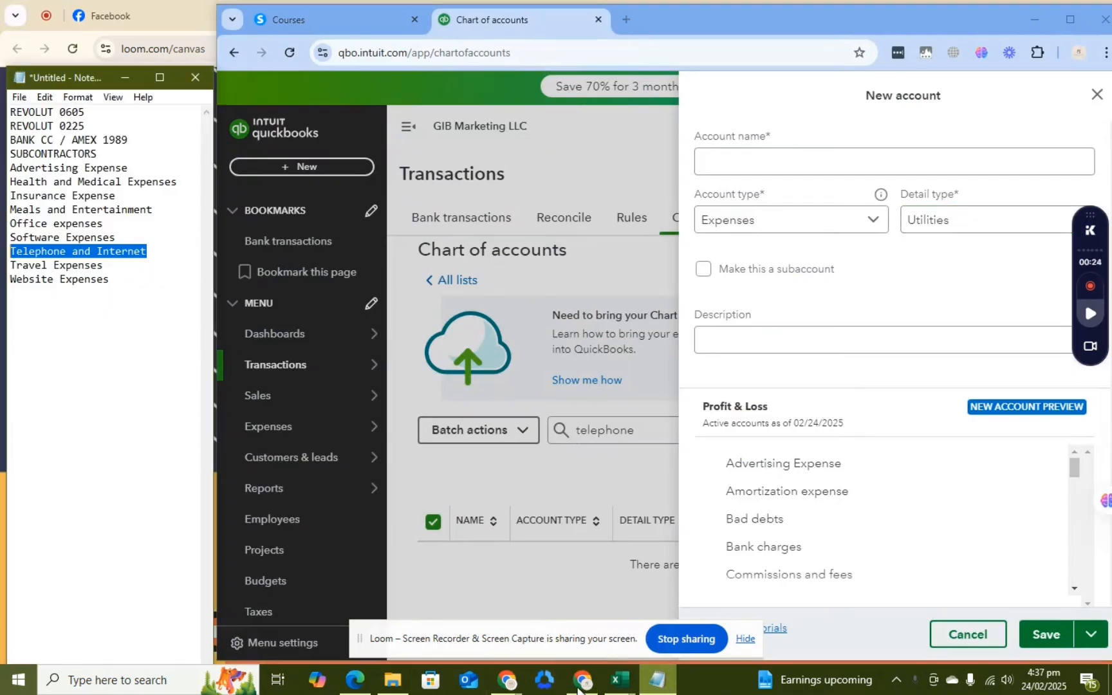
pyautogui.moveTo(155, 255); pyautogui.dragTo(3, 251)
pyautogui.hotkey('ctrl', 'c')
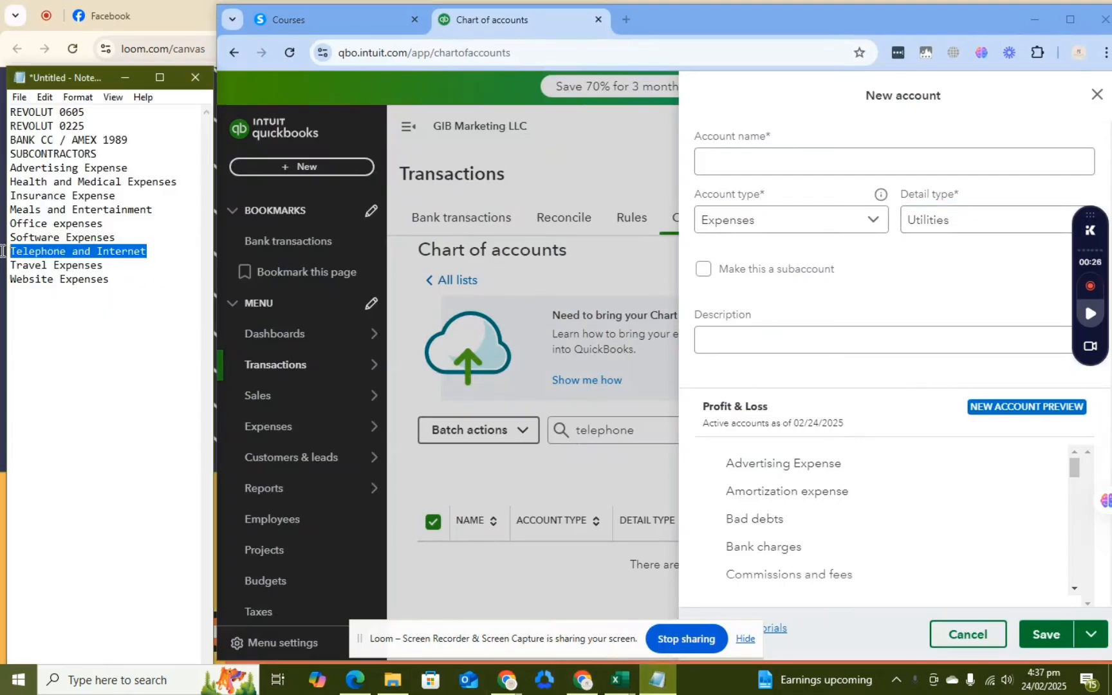
pyautogui.click(750, 162)
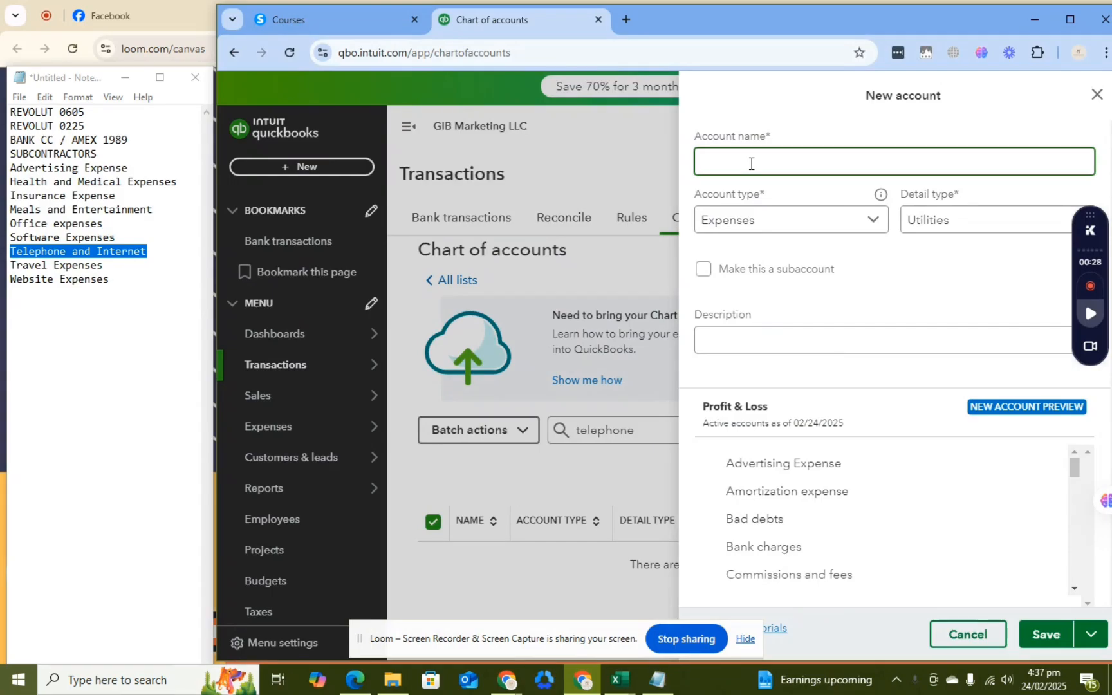
pyautogui.hotkey('ctrl', 'v')
pyautogui.scroll(-1, 931, 316)
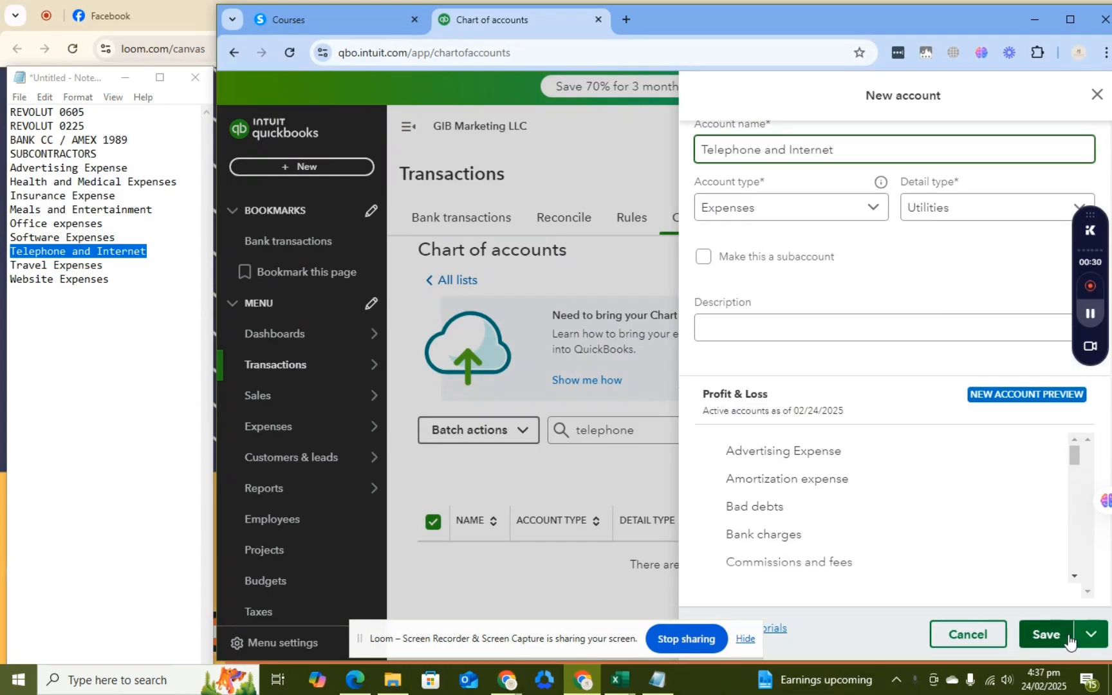
pyautogui.click(1046, 634)
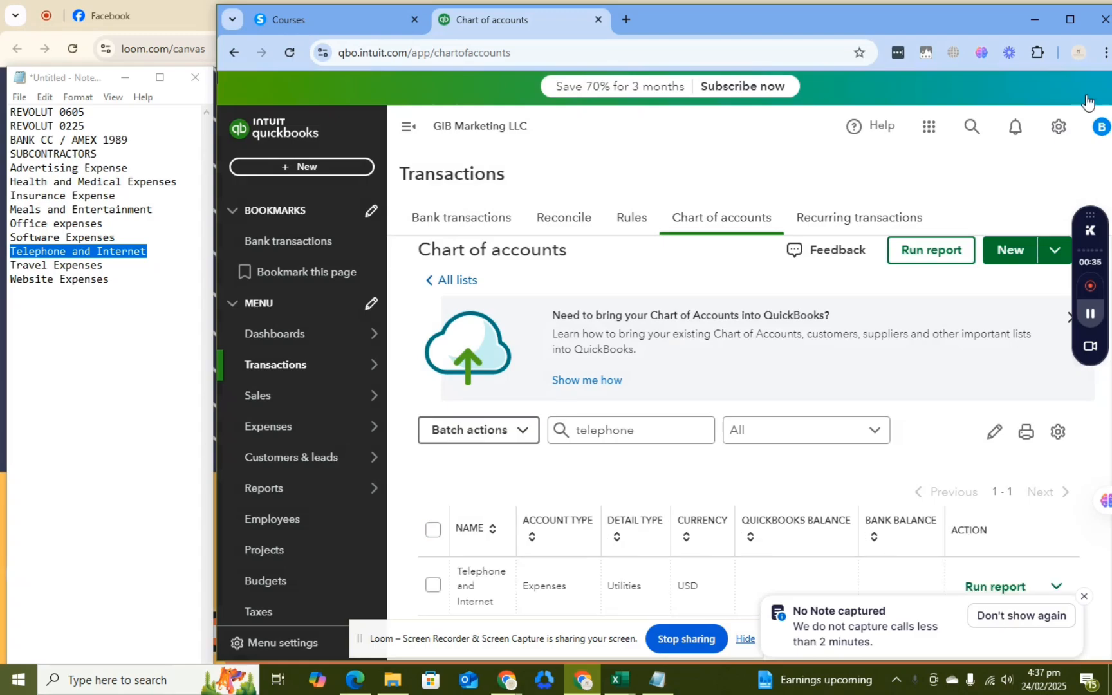
# Step: Search the chart of accounts for "travel" and make the "Travel expenses - general and admin expenses" account inactive
pyautogui.click(649, 432)
pyautogui.doubleClick(649, 432)
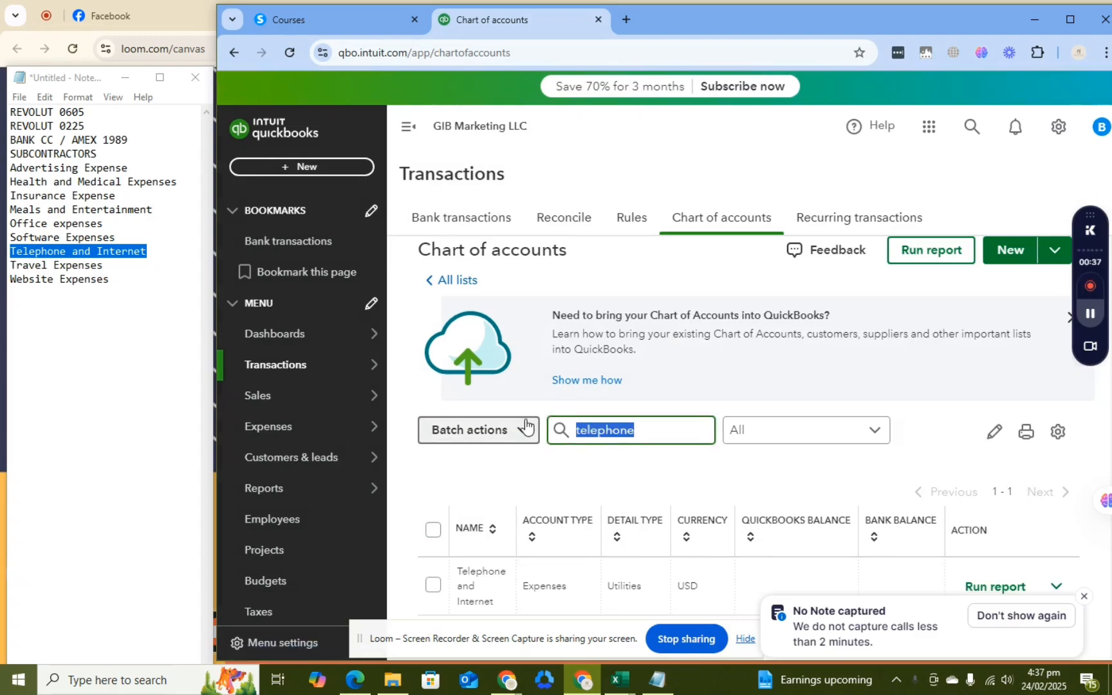
pyautogui.write('travel')
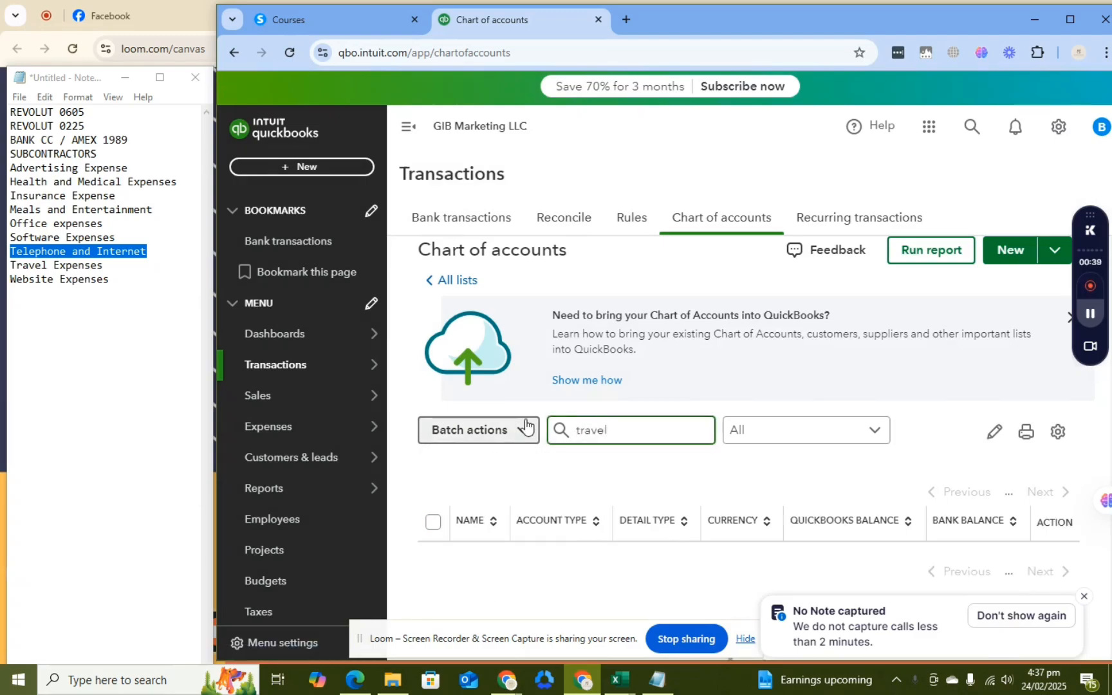
pyautogui.scroll(-2, 964, 470)
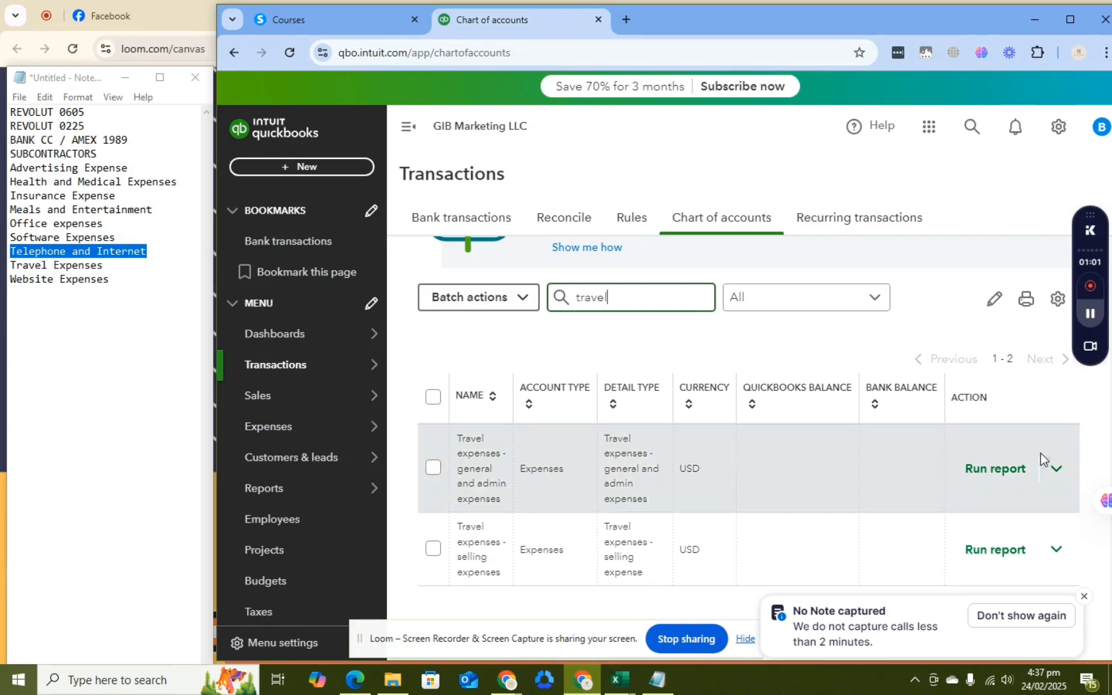
pyautogui.click(1057, 470)
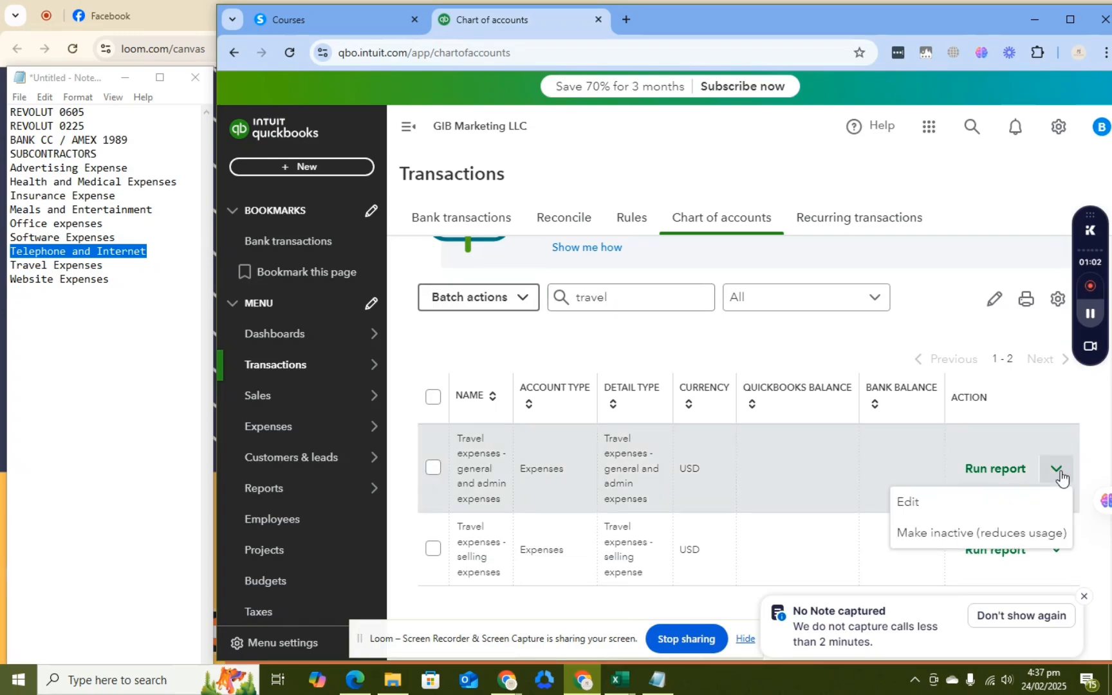
pyautogui.click(948, 533)
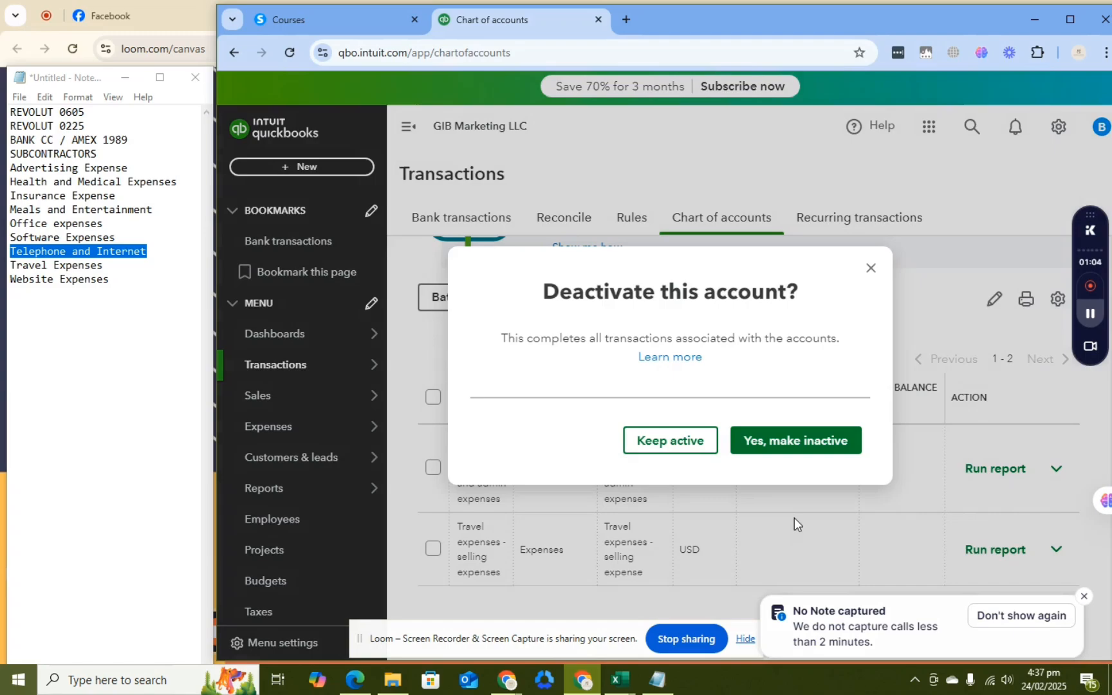
pyautogui.click(798, 449)
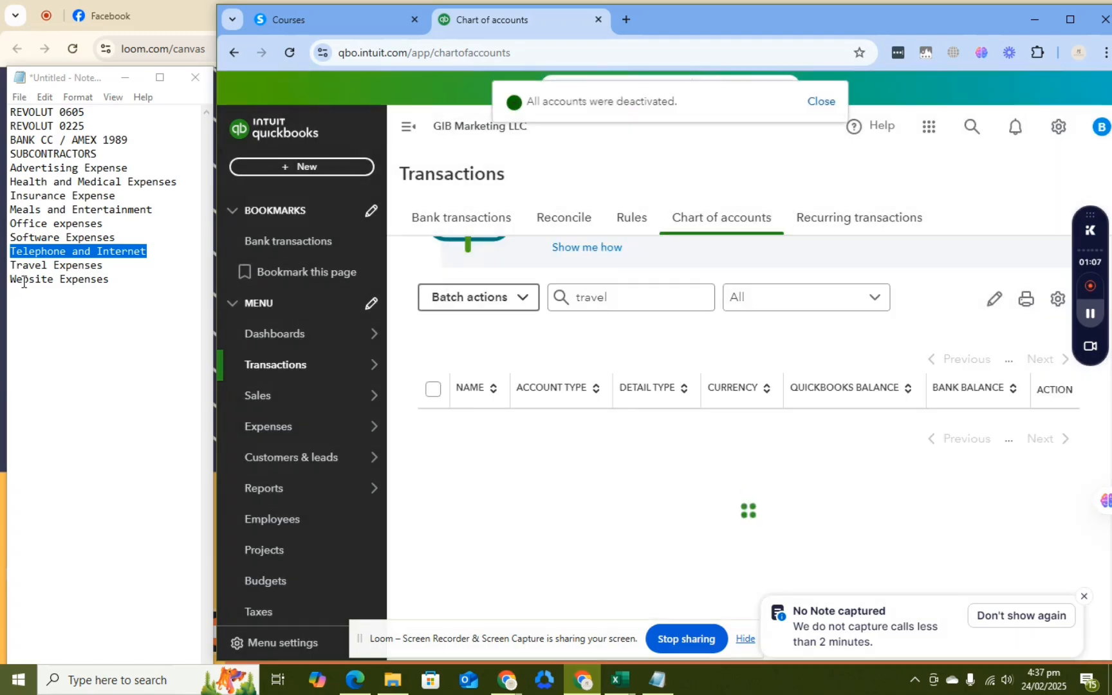
# Step: Search the chart of accounts for "website" and start a new account with the account type Expenses
pyautogui.moveTo(643, 389); pyautogui.dragTo(513, 389)
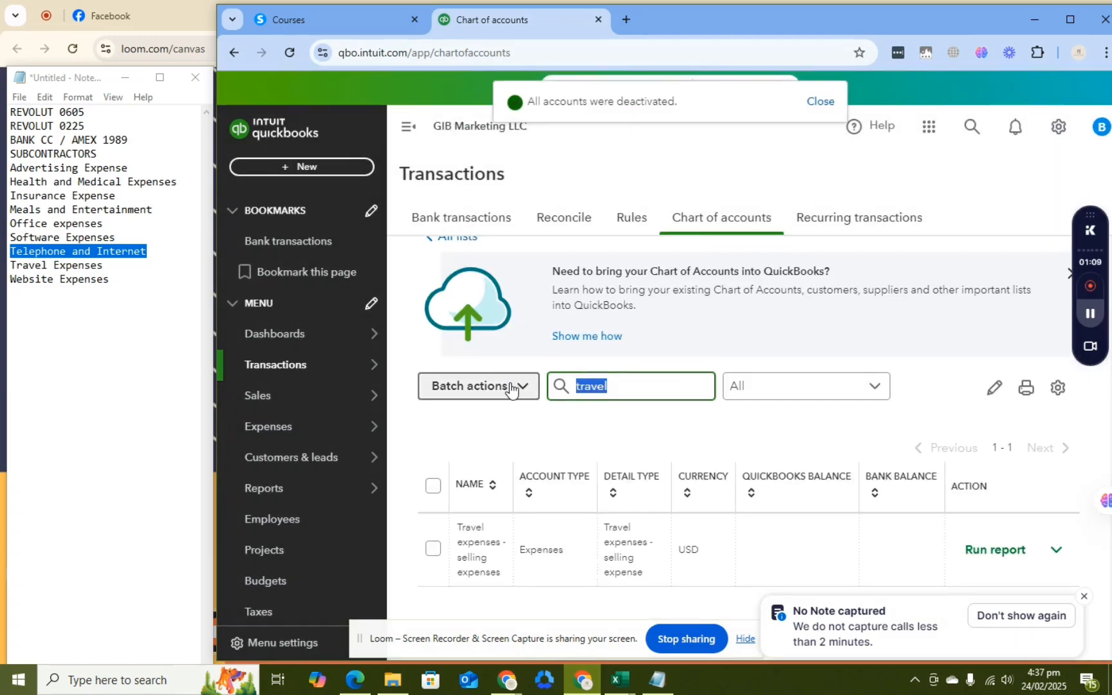
pyautogui.write('website')
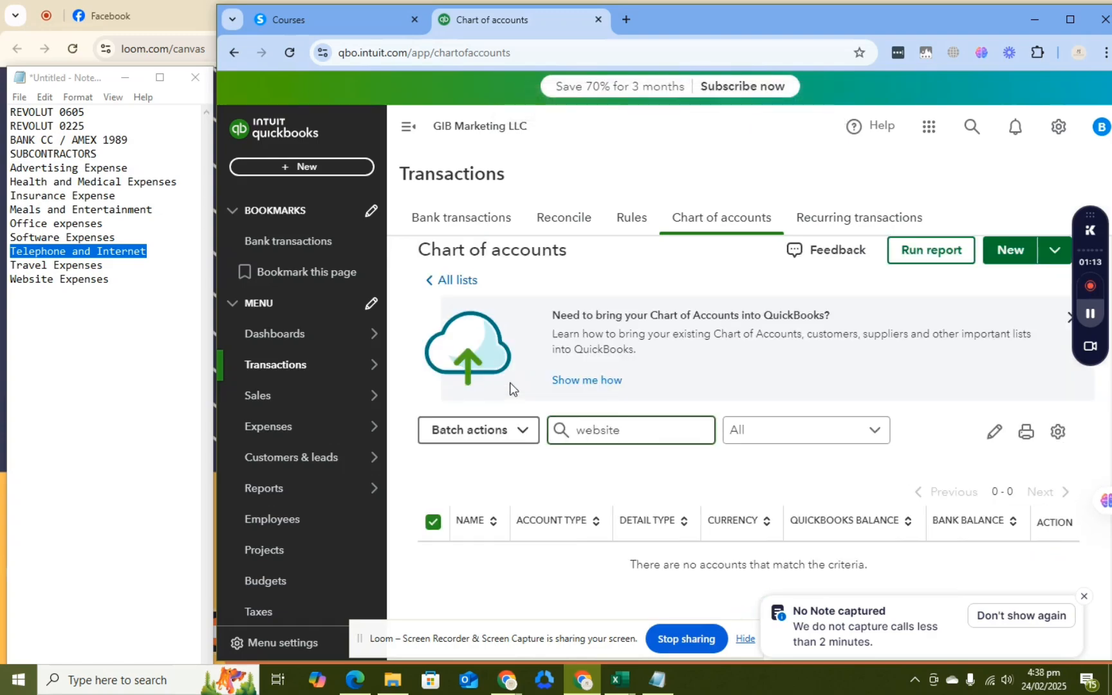
pyautogui.click(1009, 249)
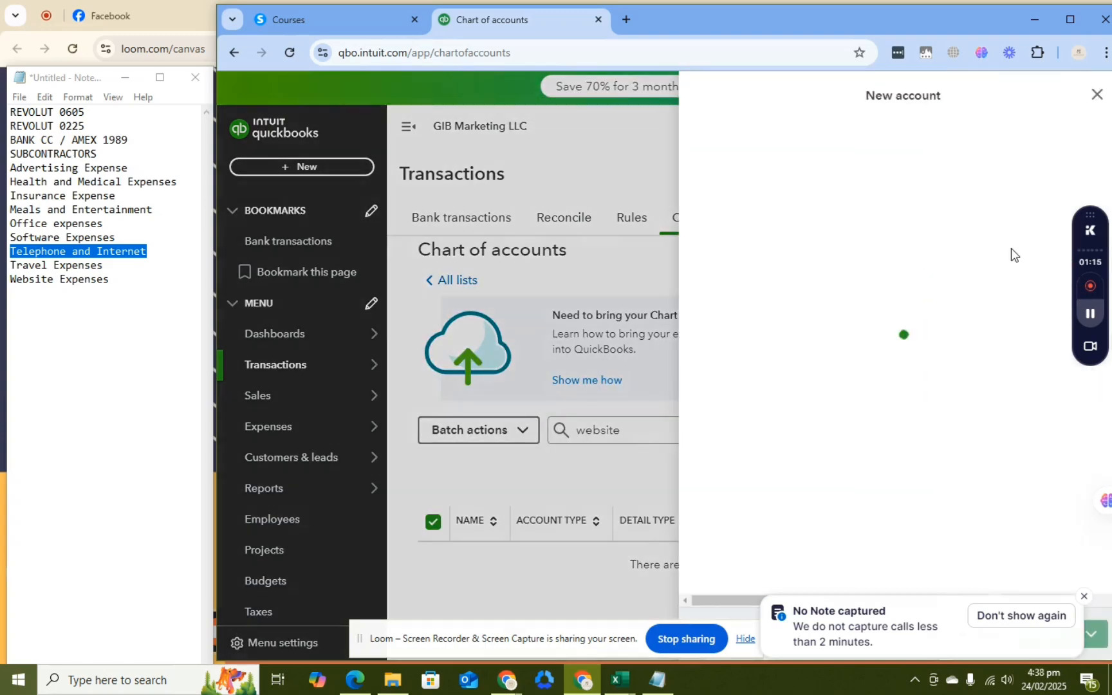
pyautogui.click(886, 221)
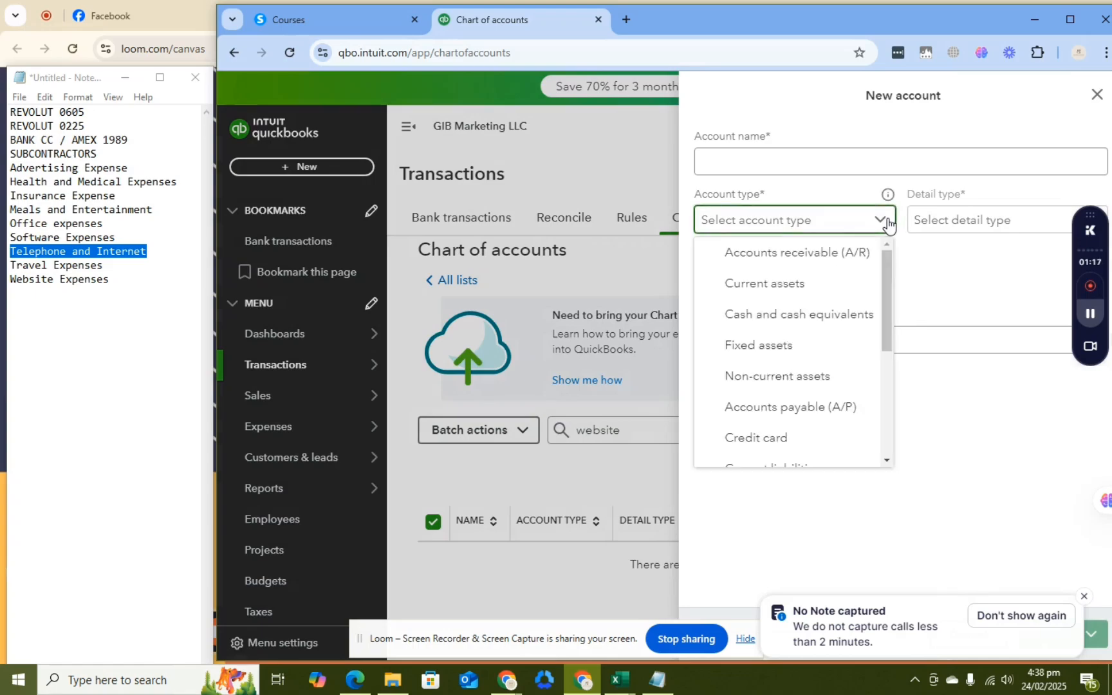
pyautogui.scroll(-2, 824, 351)
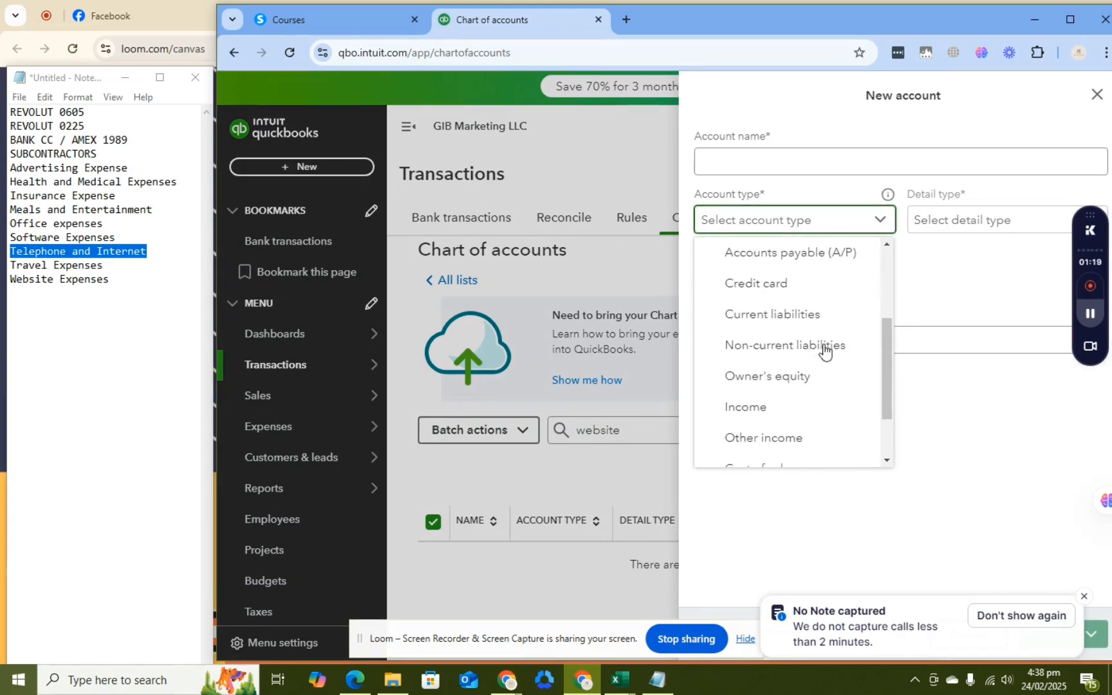
pyautogui.scroll(-2, 824, 351)
pyautogui.click(783, 422)
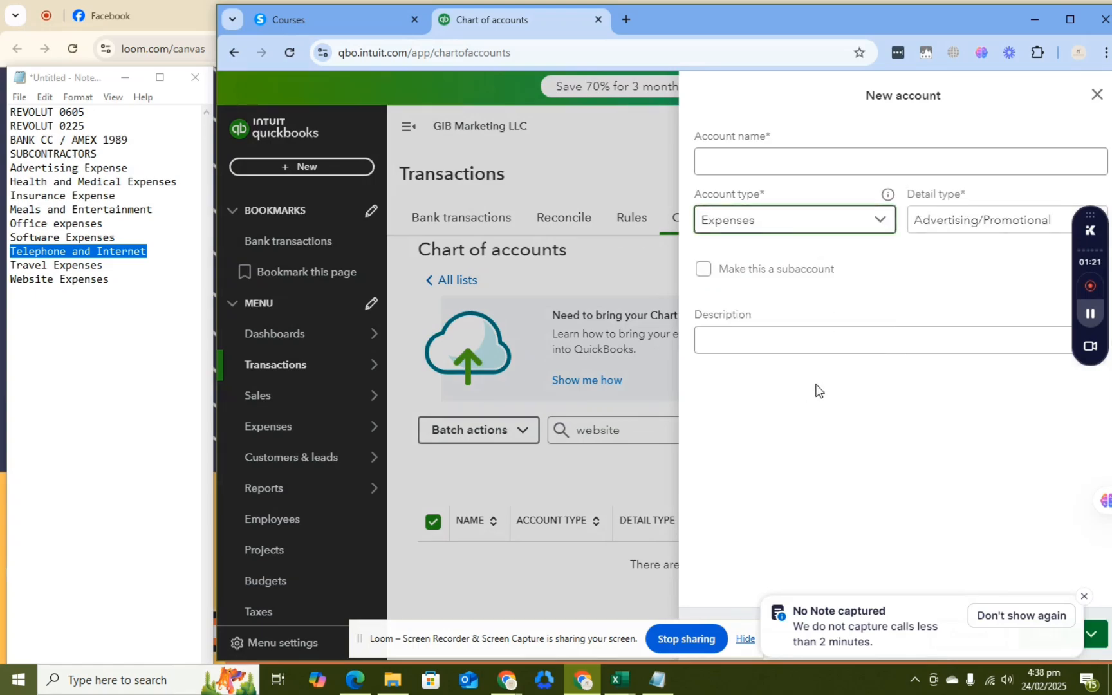
# Step: Look through the detail types for the new expense account and choose Advertising/Promotional
pyautogui.click(975, 224)
pyautogui.scroll(-10, 946, 300)
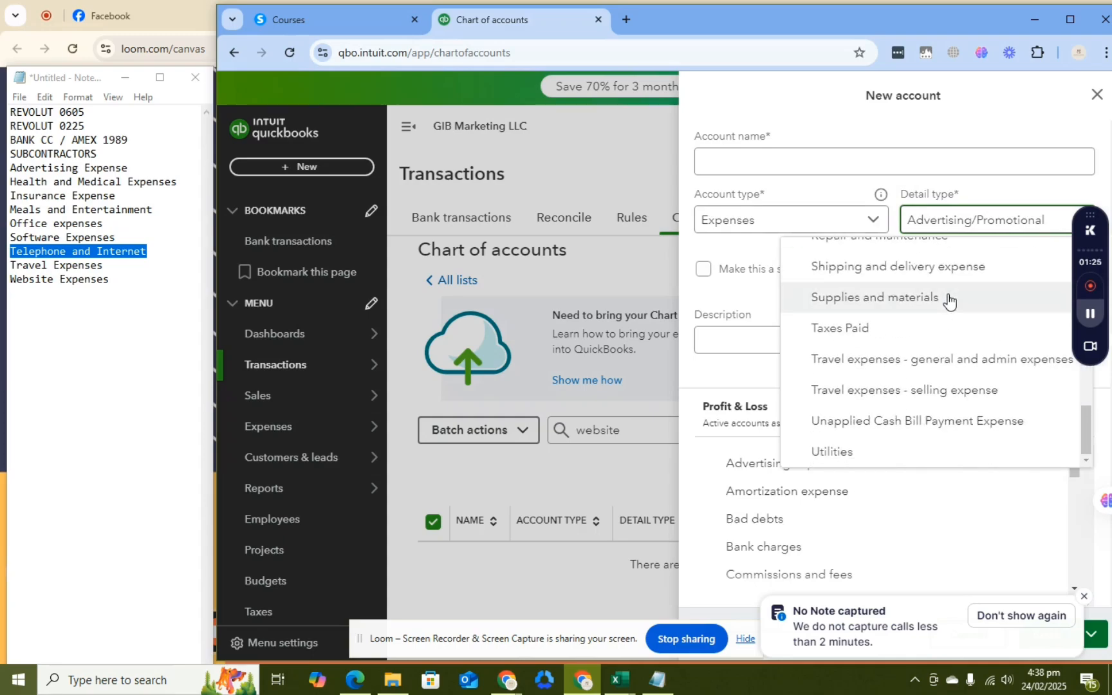
pyautogui.scroll(3, 927, 389)
pyautogui.scroll(6, 926, 390)
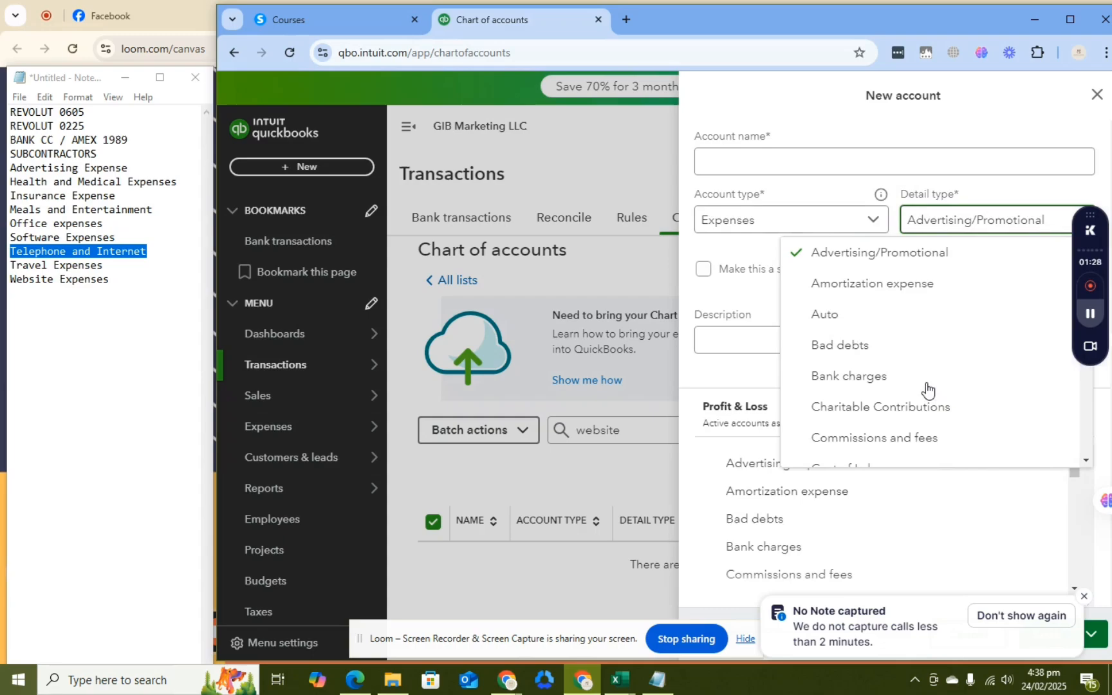
pyautogui.click(900, 258)
# Step: Copy "Website Expenses" from the Notepad list into the new account's name and save the account
pyautogui.moveTo(112, 281); pyautogui.dragTo(5, 283)
pyautogui.hotkey('ctrl', 'c')
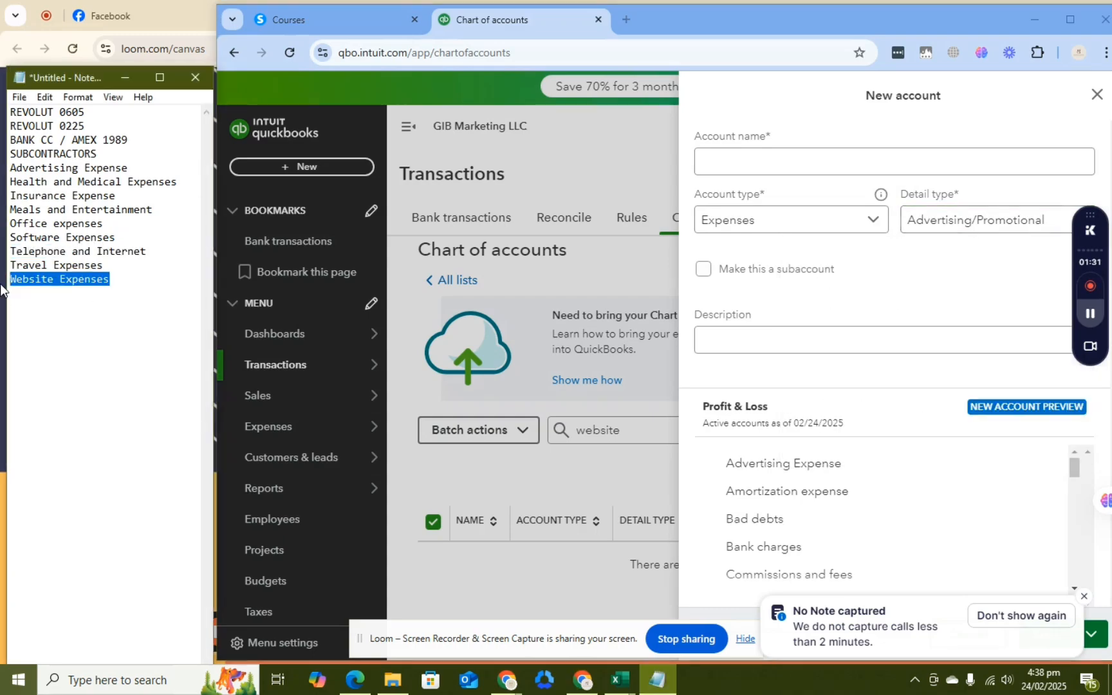
pyautogui.click(765, 166)
pyautogui.hotkey('ctrl', 'v')
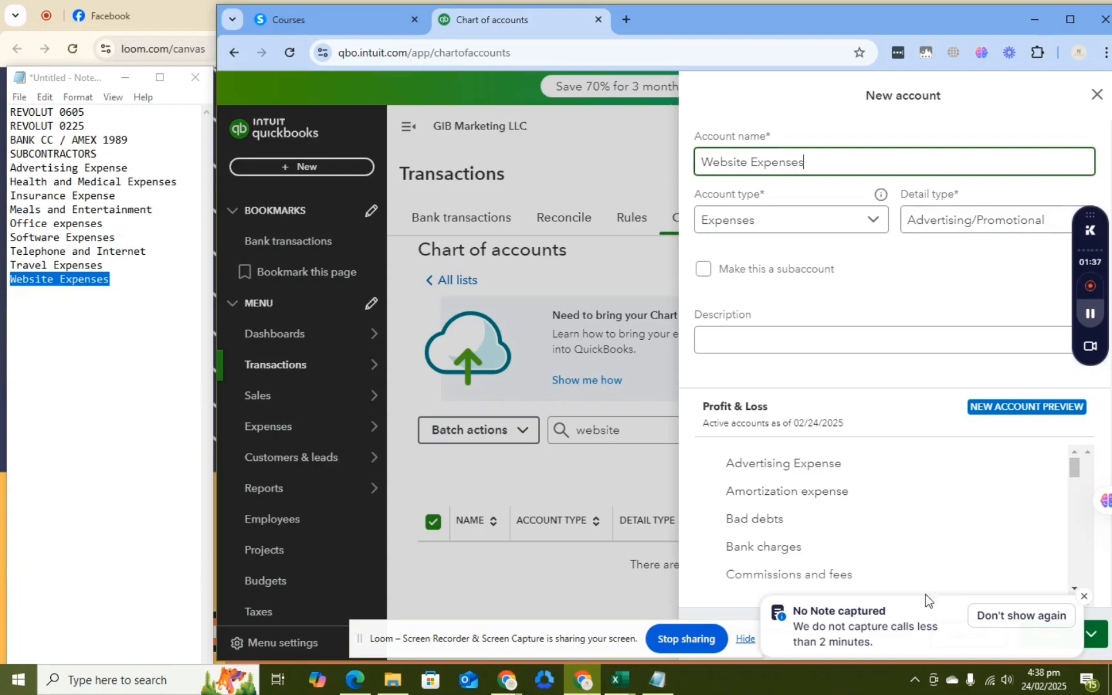
pyautogui.click(888, 612)
pyautogui.click(624, 613)
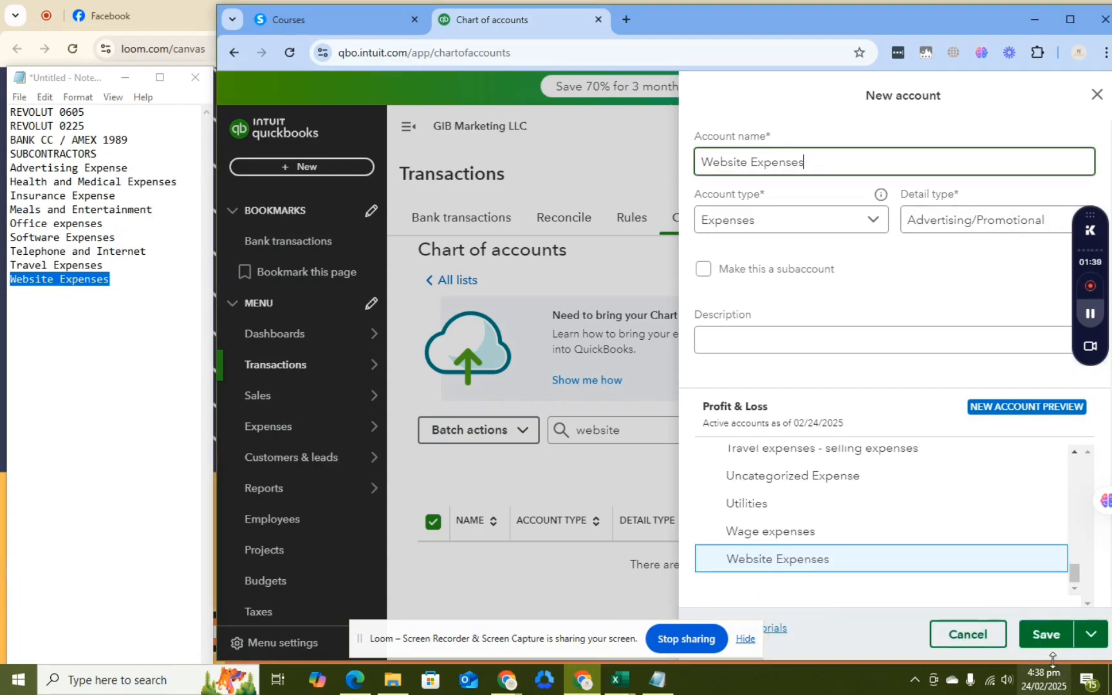
pyautogui.click(1047, 636)
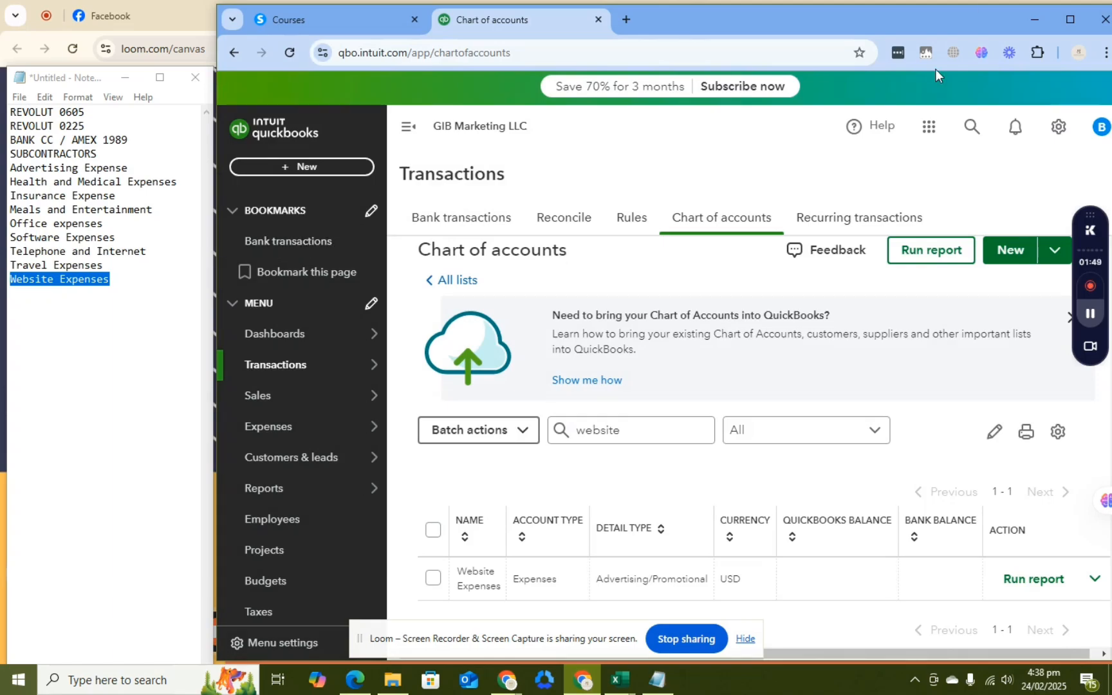
pyautogui.moveTo(1089, 227)
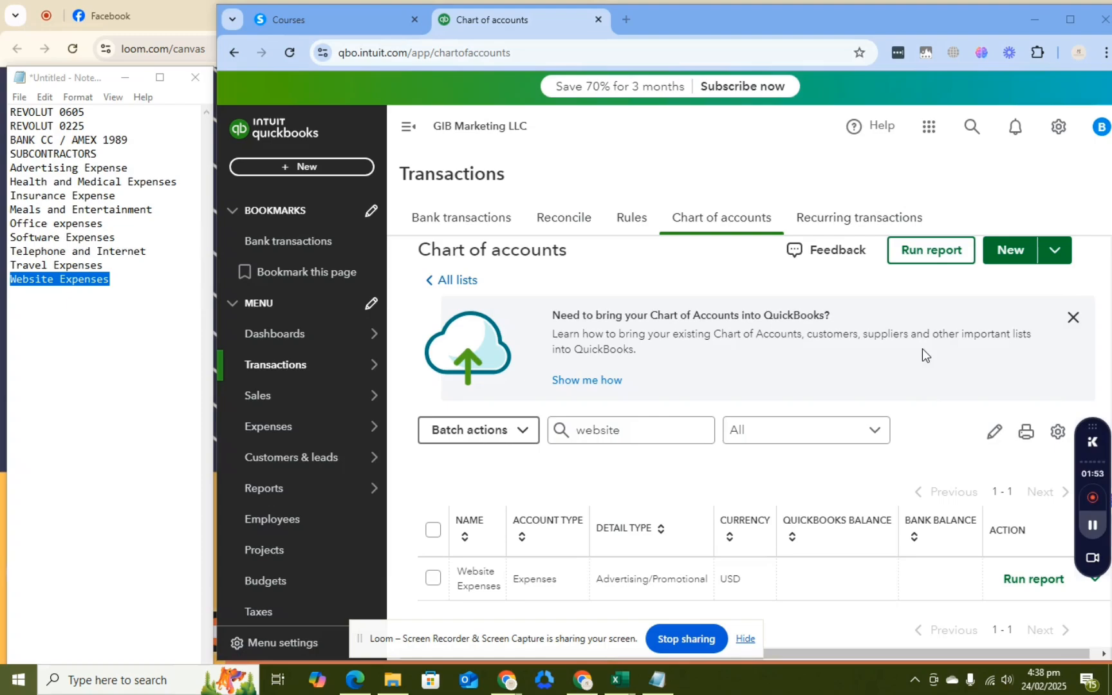
pyautogui.scroll(-1, 921, 348)
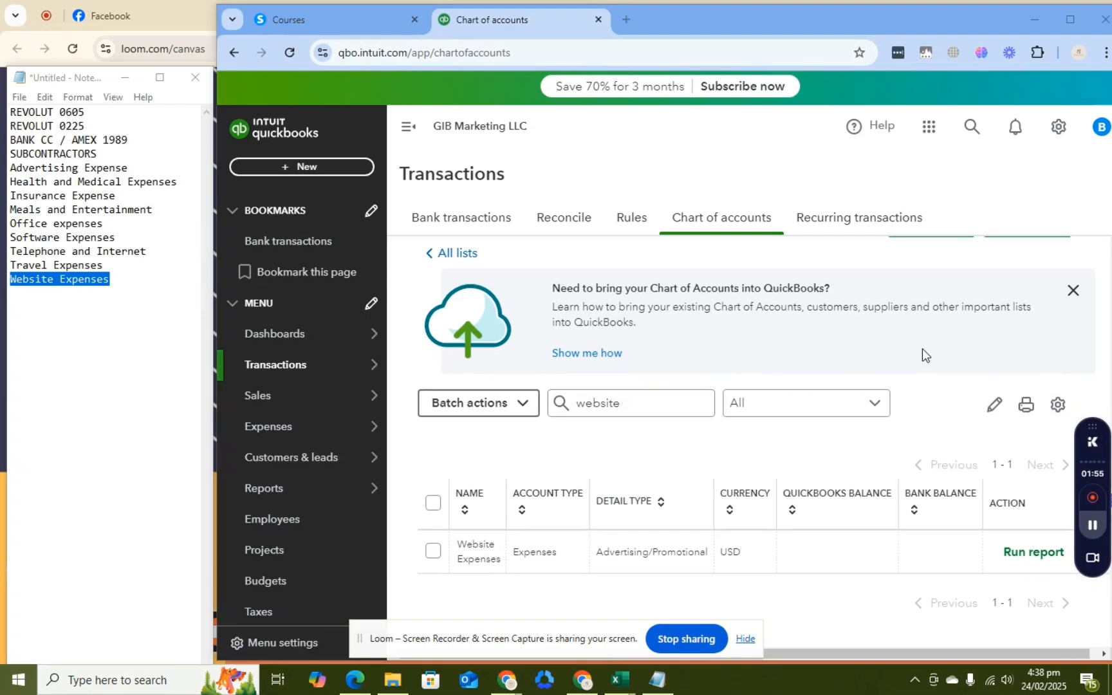
pyautogui.scroll(2, 987, 339)
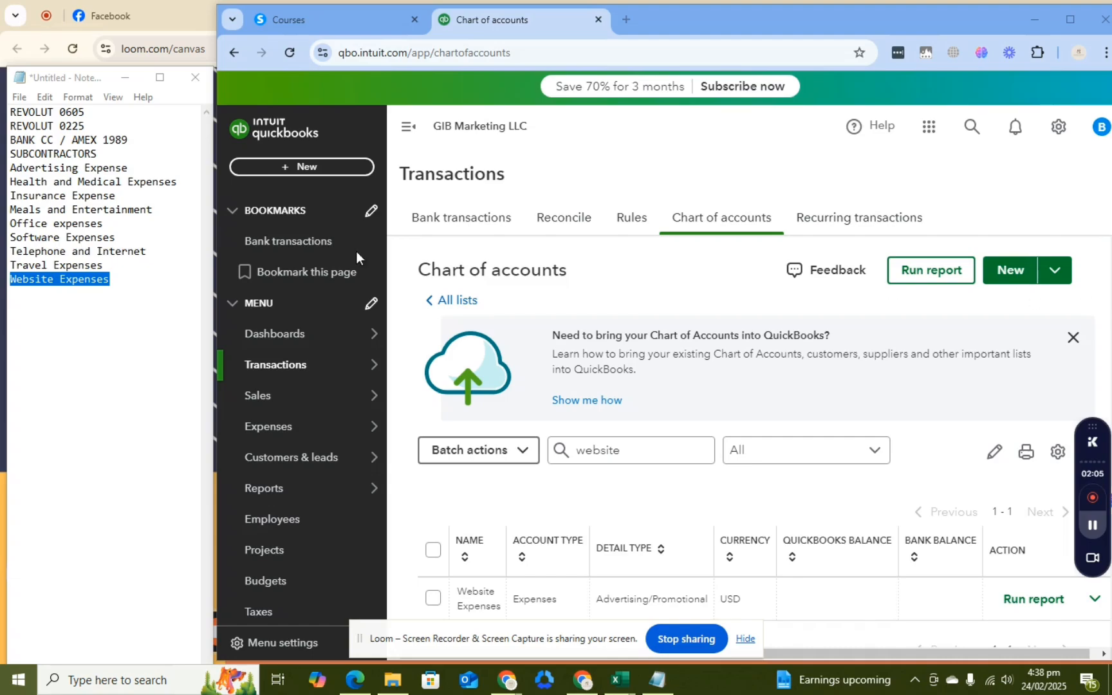
pyautogui.scroll(-1, 937, 375)
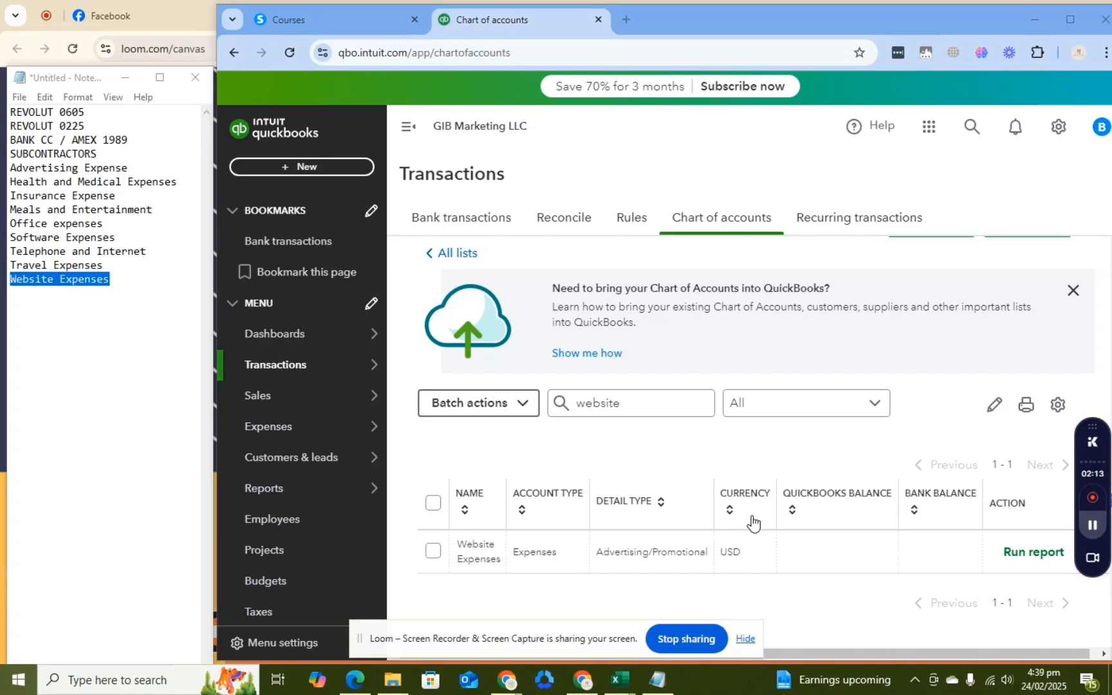
pyautogui.click(642, 406)
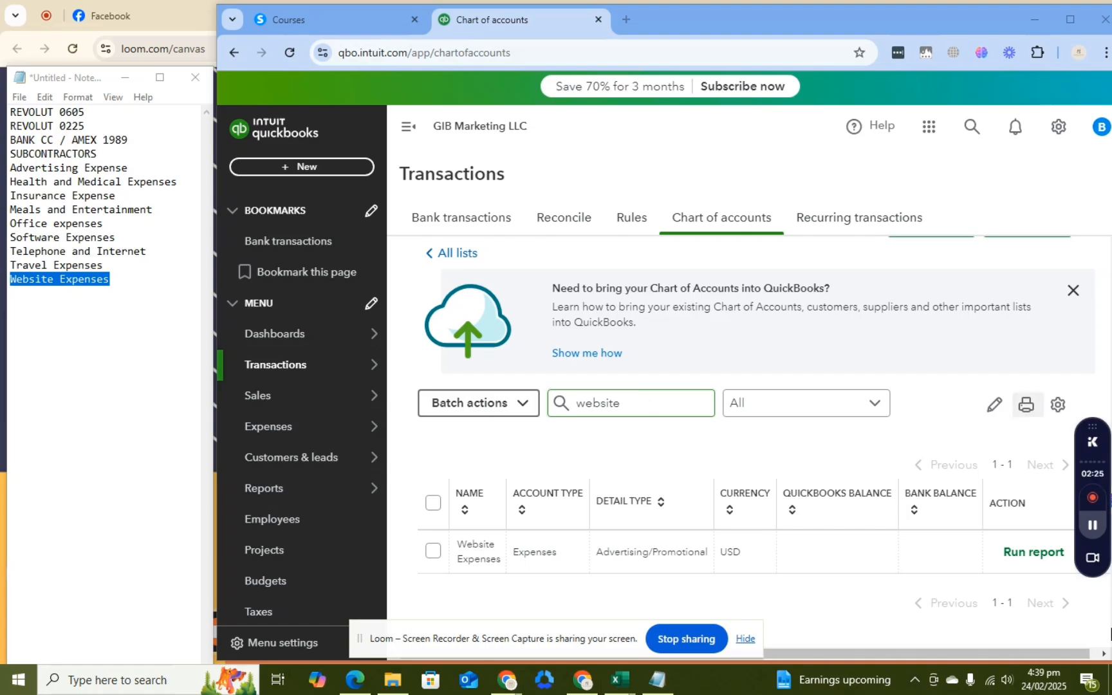
pyautogui.click(173, 14)
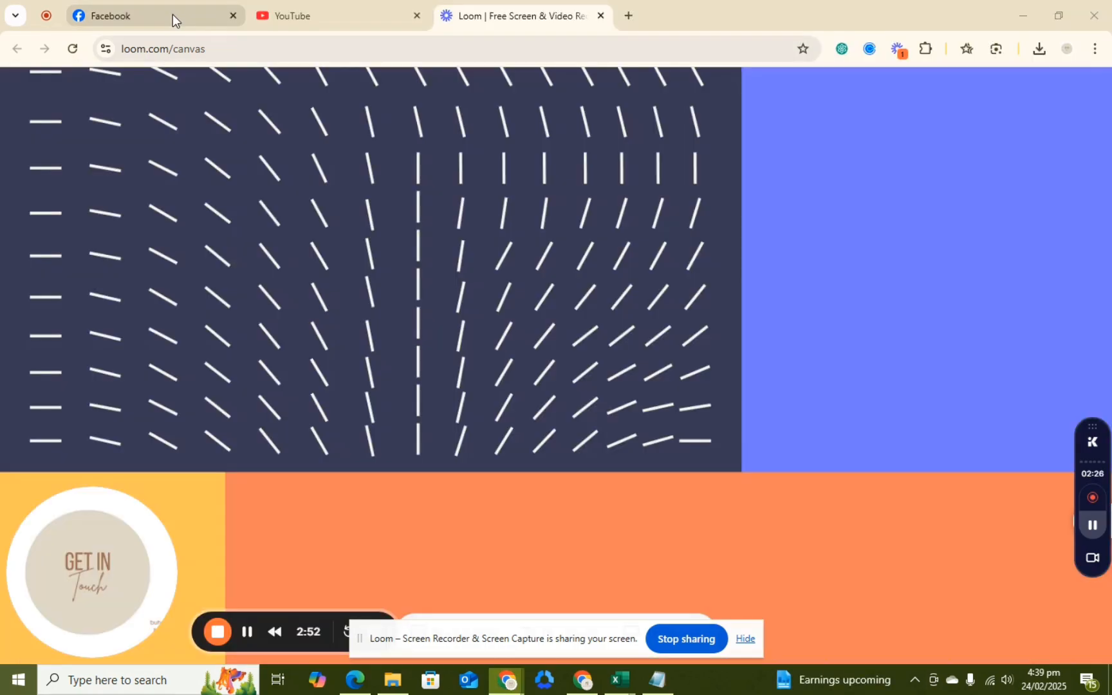